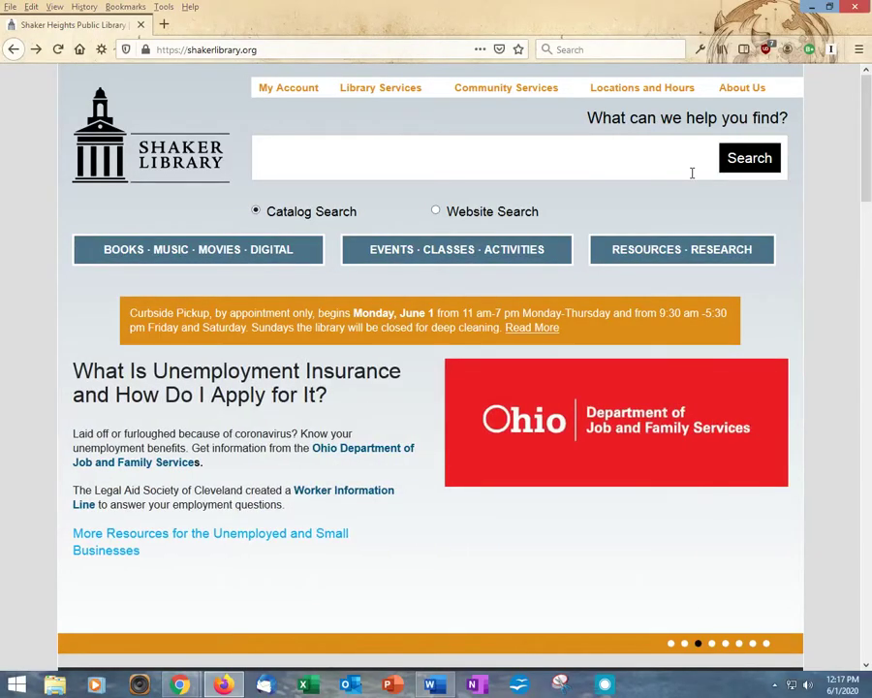
# Open Transparent Languages from the library's research tools A–Z list under the letter T
pyautogui.click(640, 250)
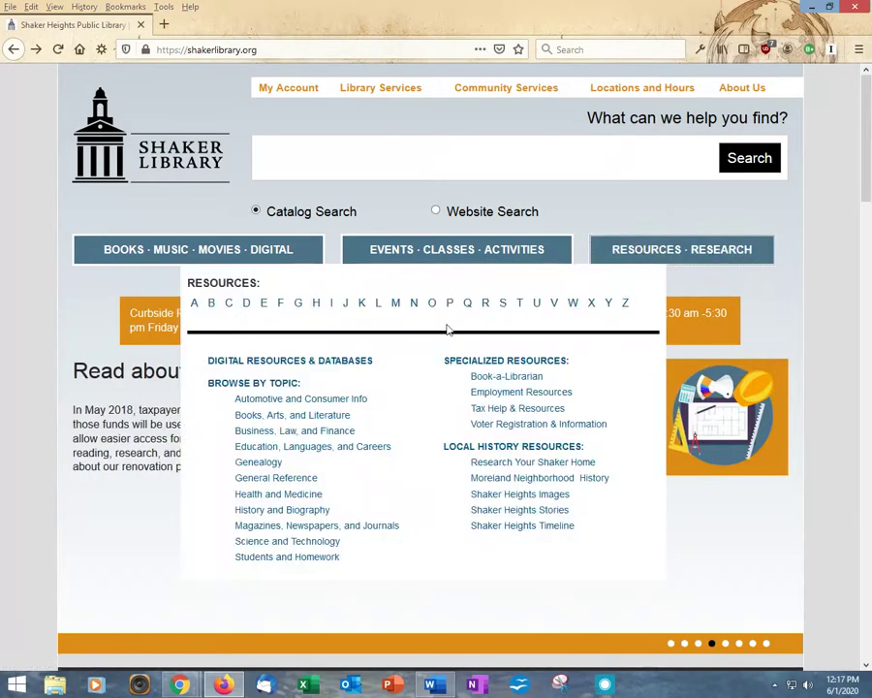
pyautogui.click(520, 303)
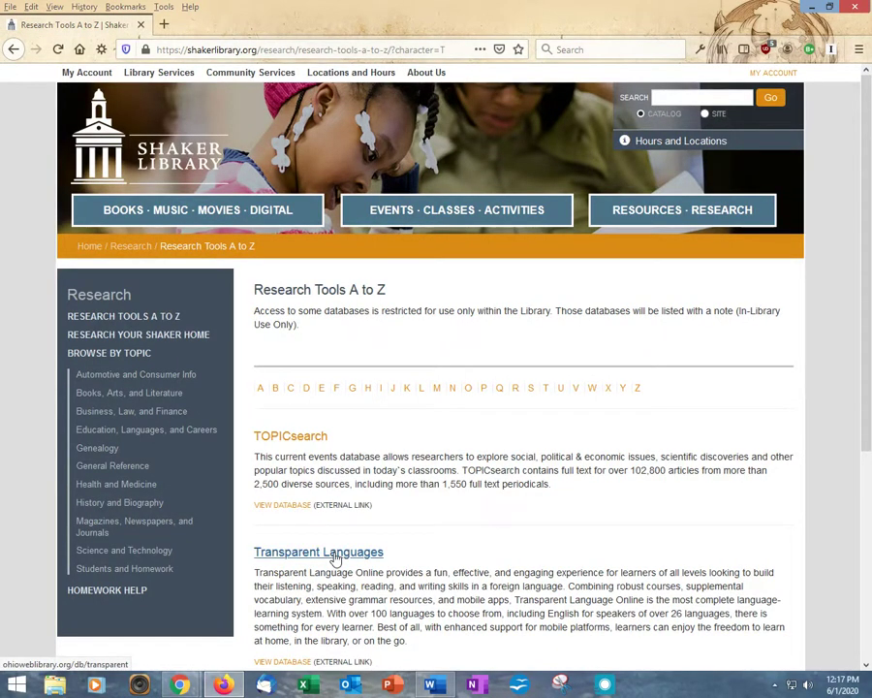
pyautogui.click(334, 555)
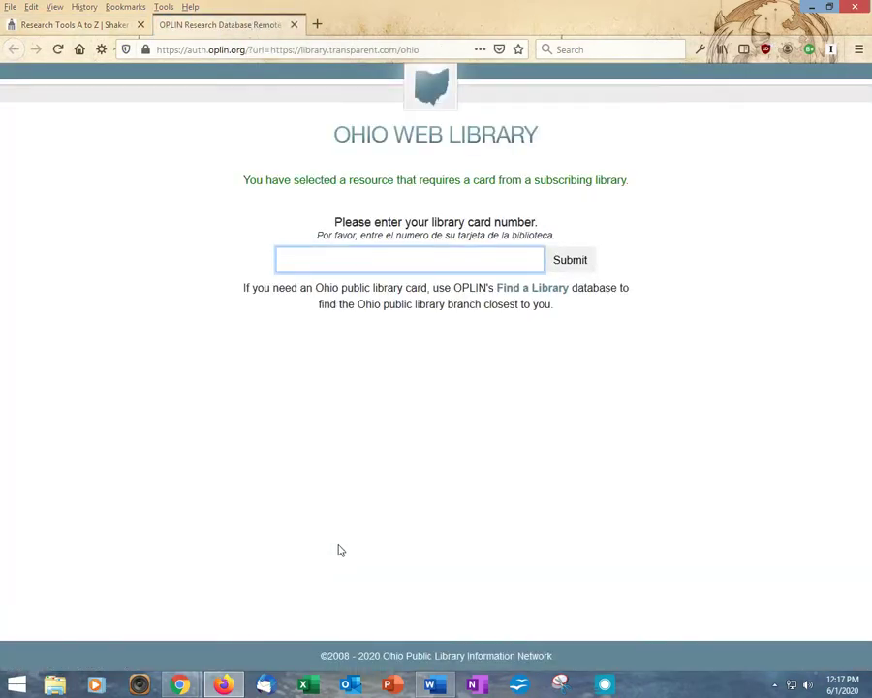
# Submit the library card number and choose Shaker Heights Public Library as the home library
pyautogui.hotkey('ctrl', 'v')
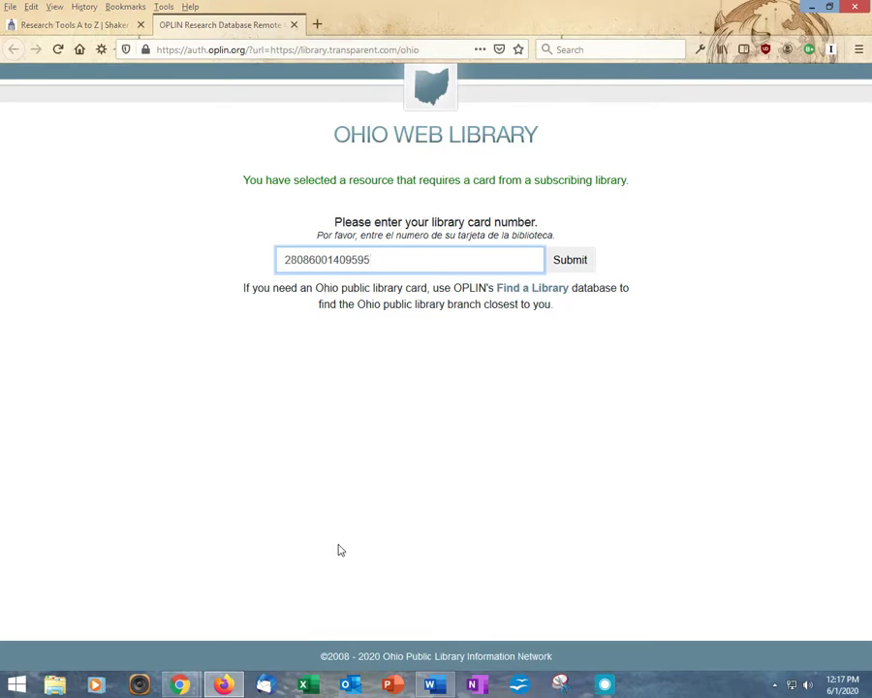
pyautogui.click(572, 265)
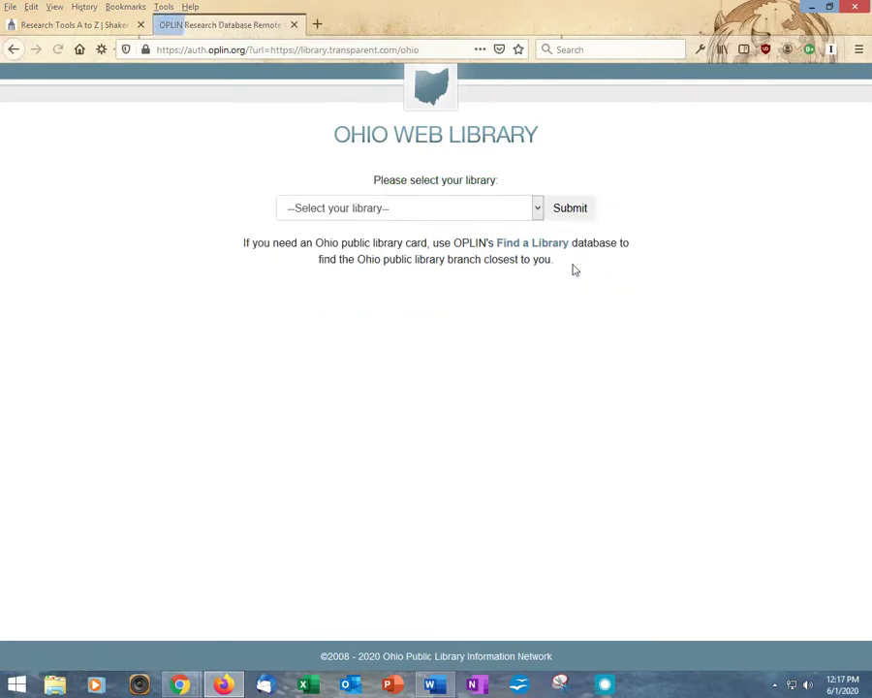
pyautogui.click(536, 211)
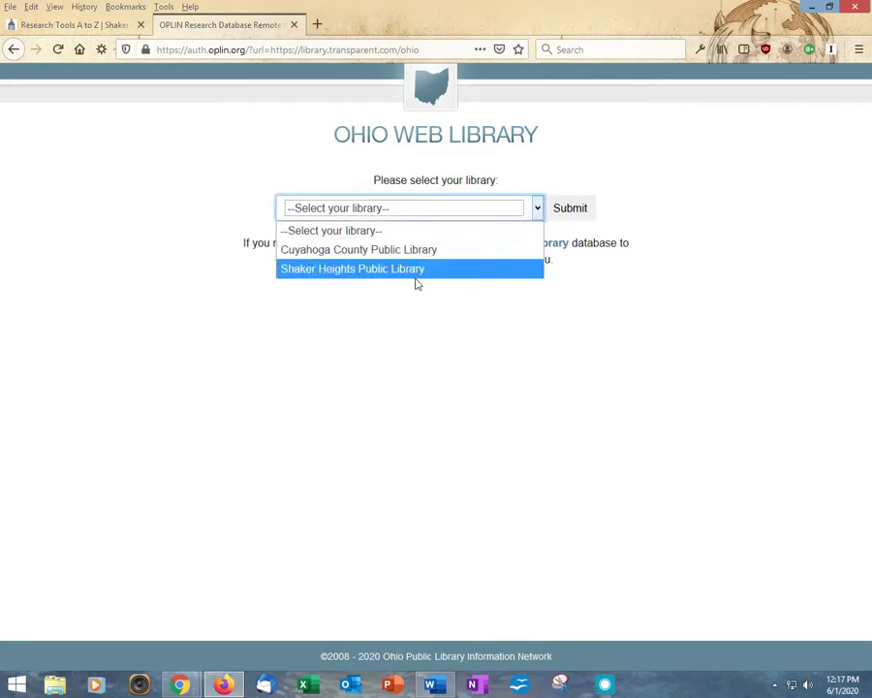
pyautogui.click(420, 271)
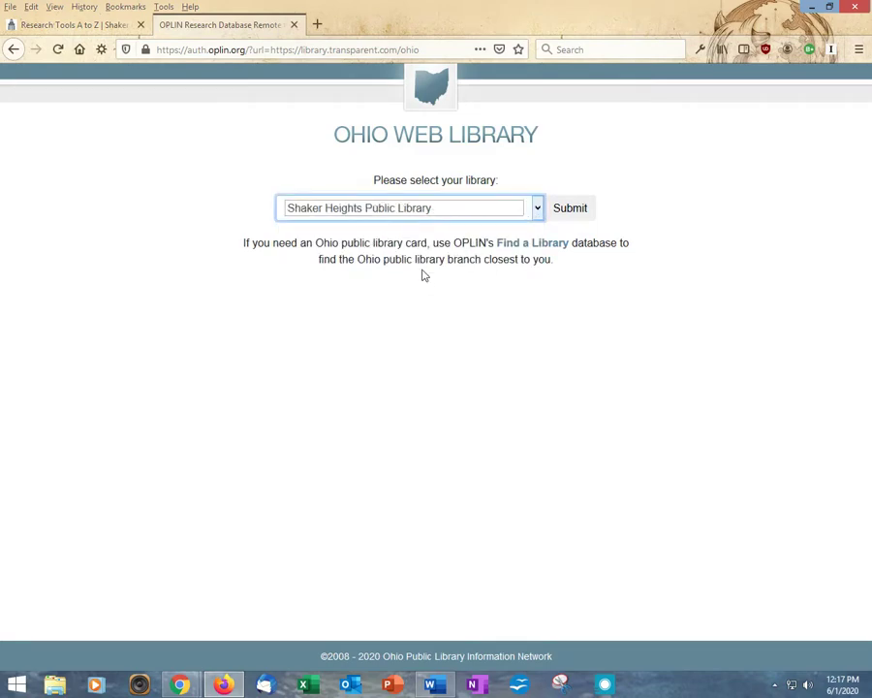
pyautogui.click(585, 217)
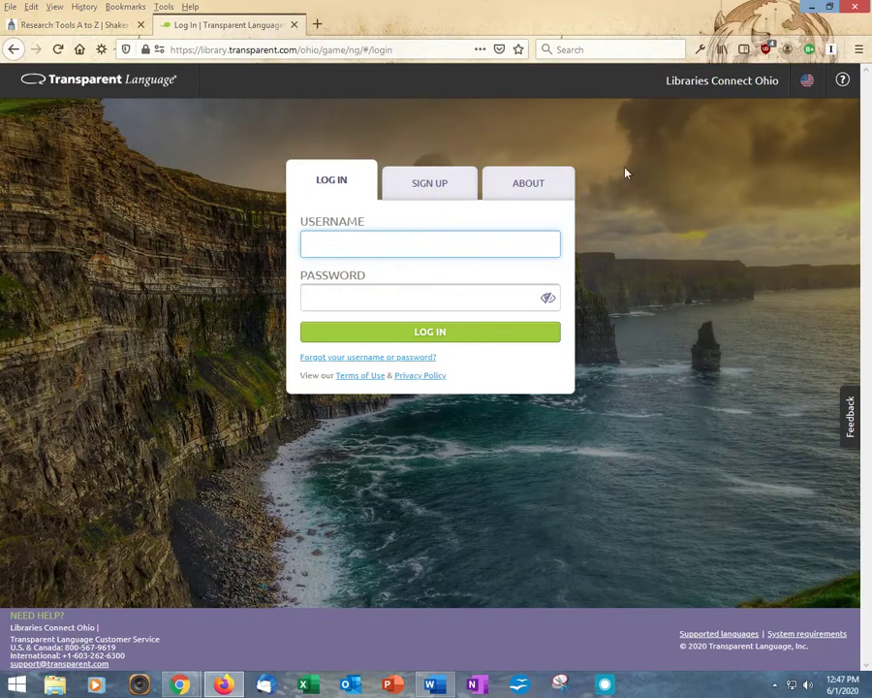
# Switch the login box to the SIGN UP form and look over its fields
pyautogui.click(446, 186)
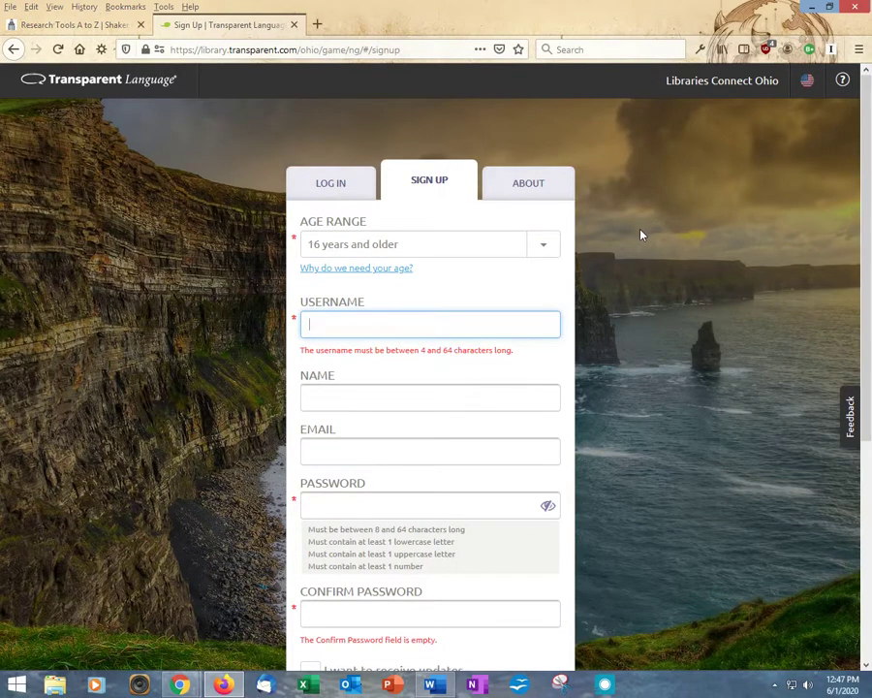
pyautogui.scroll(-2, 642, 231)
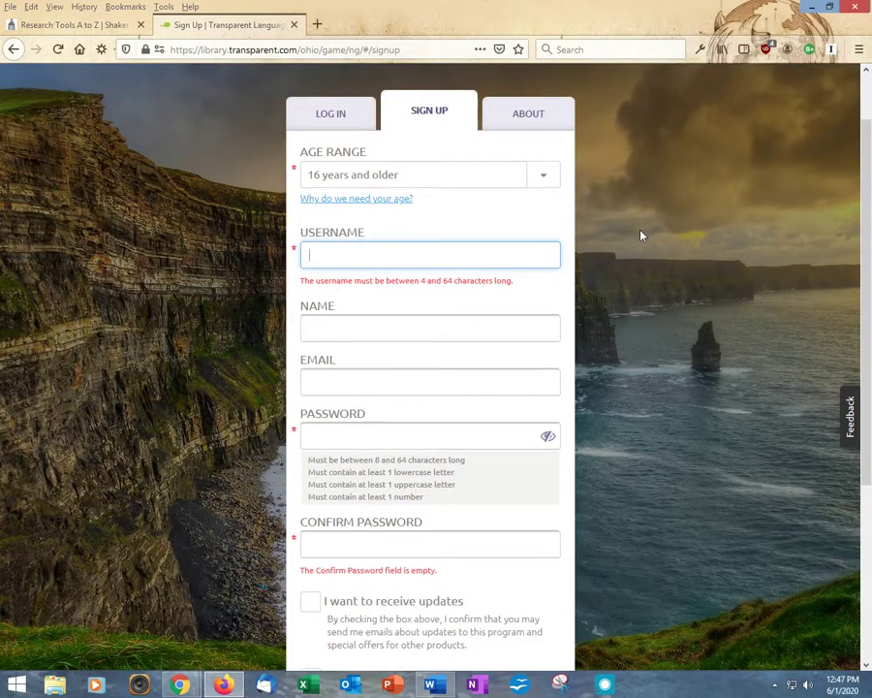
pyautogui.scroll(-3, 642, 235)
pyautogui.scroll(-2, 642, 234)
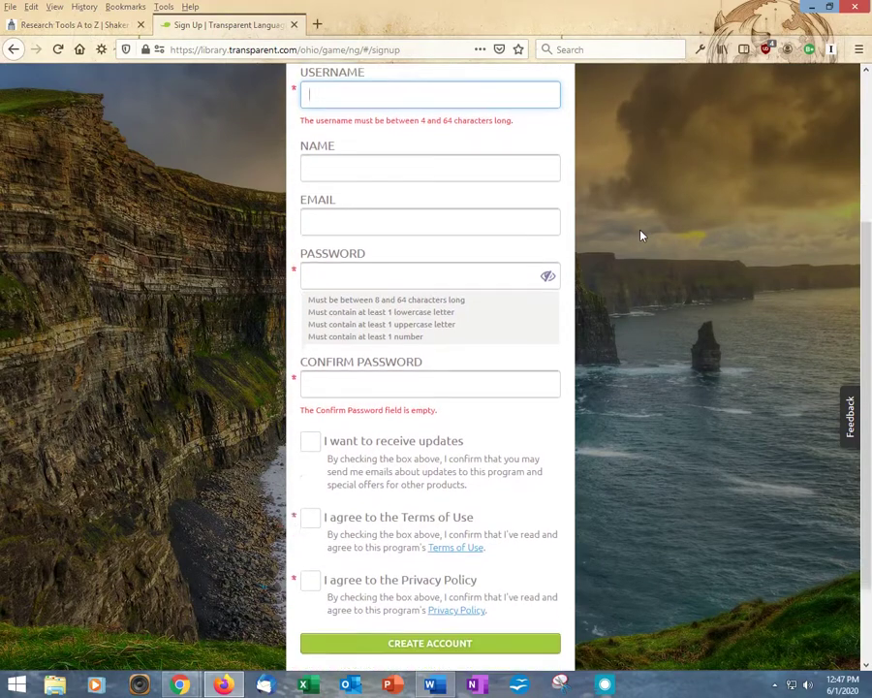
pyautogui.scroll(3, 647, 234)
pyautogui.scroll(2, 652, 235)
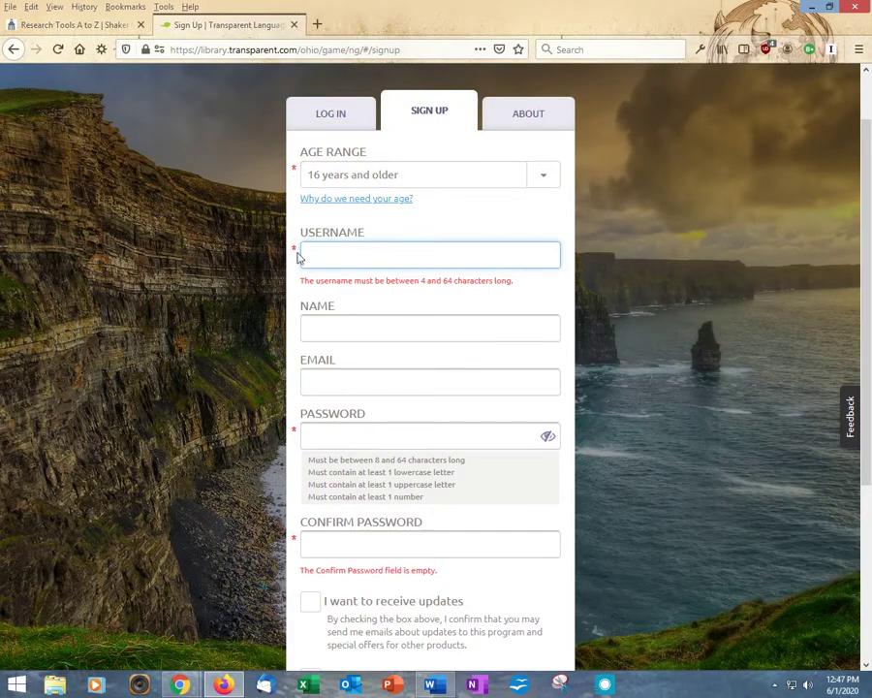
# Keep age range 16 years and older; enter a username, the user's full name and e-mail address
pyautogui.click(544, 182)
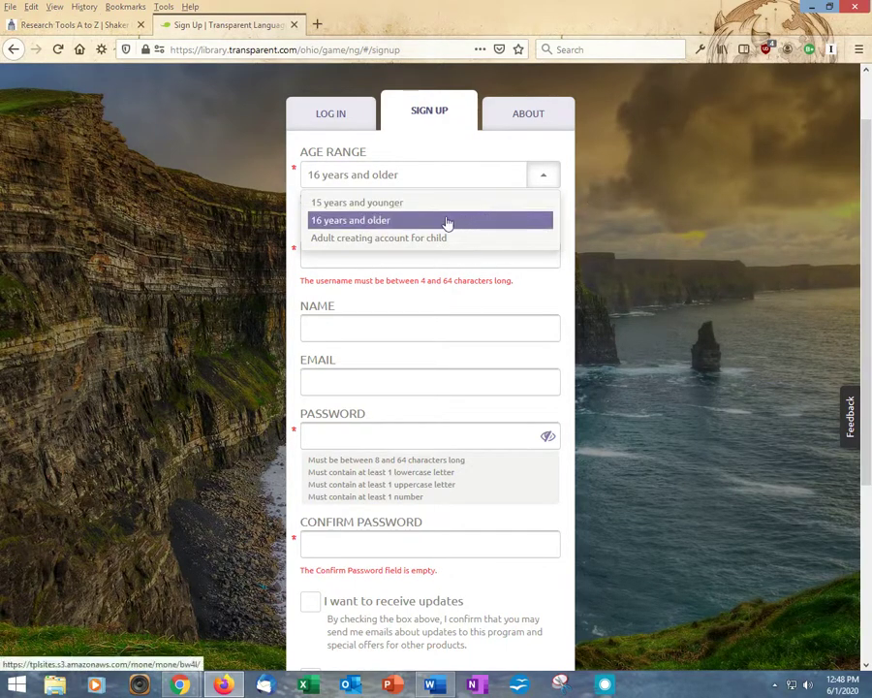
pyautogui.click(404, 222)
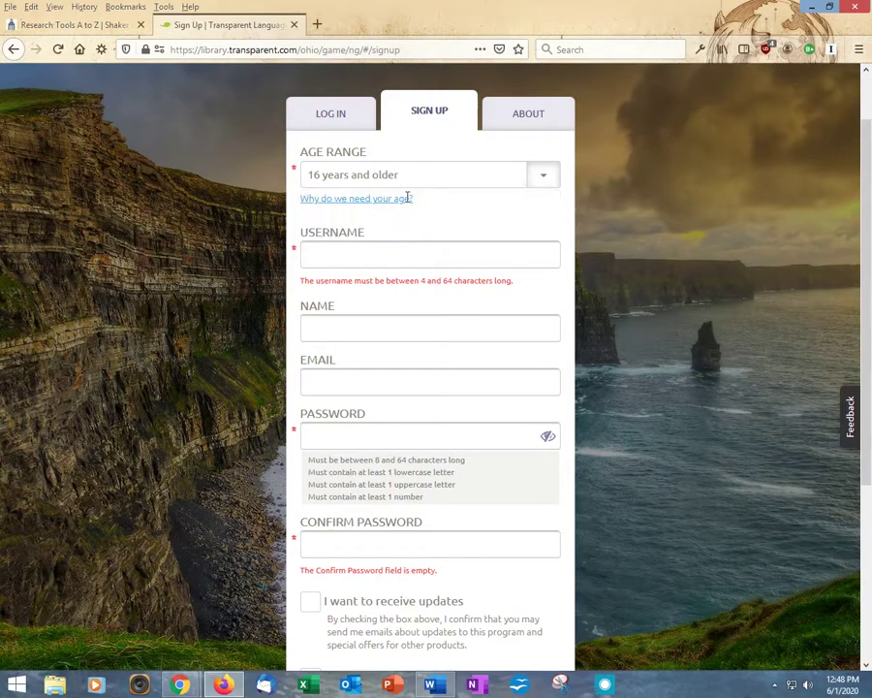
pyautogui.click(353, 256)
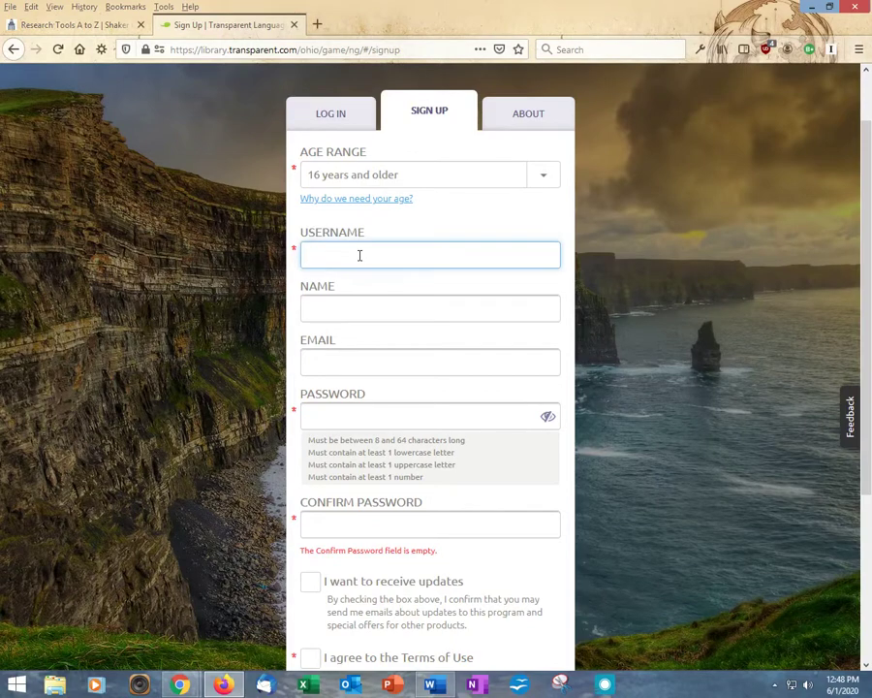
pyautogui.write('l')
pyautogui.write('maR')
pyautogui.write('eader2')
pyautogui.click(346, 311)
pyautogui.write('Ima R')
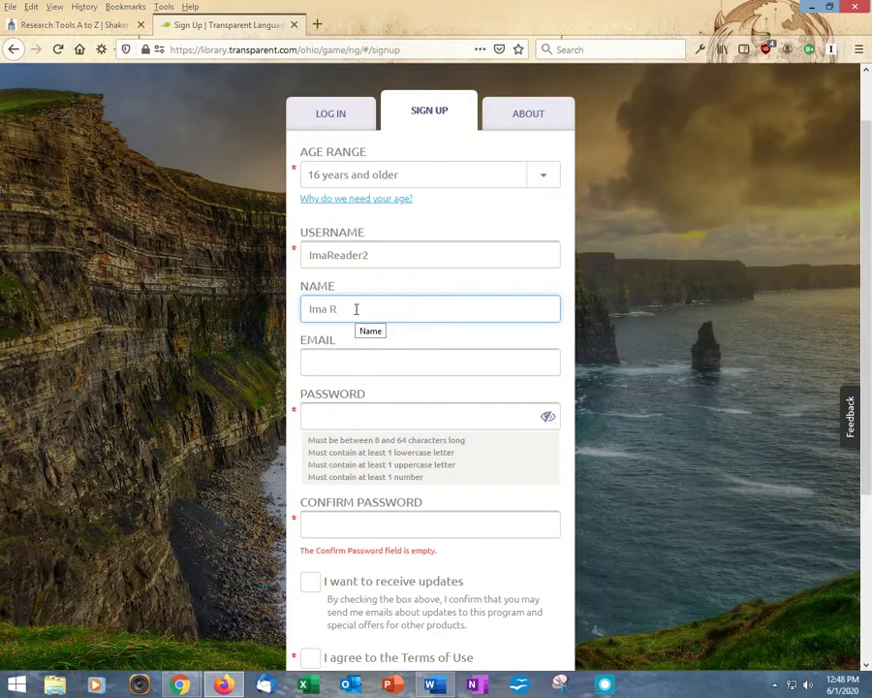
pyautogui.write('eader')
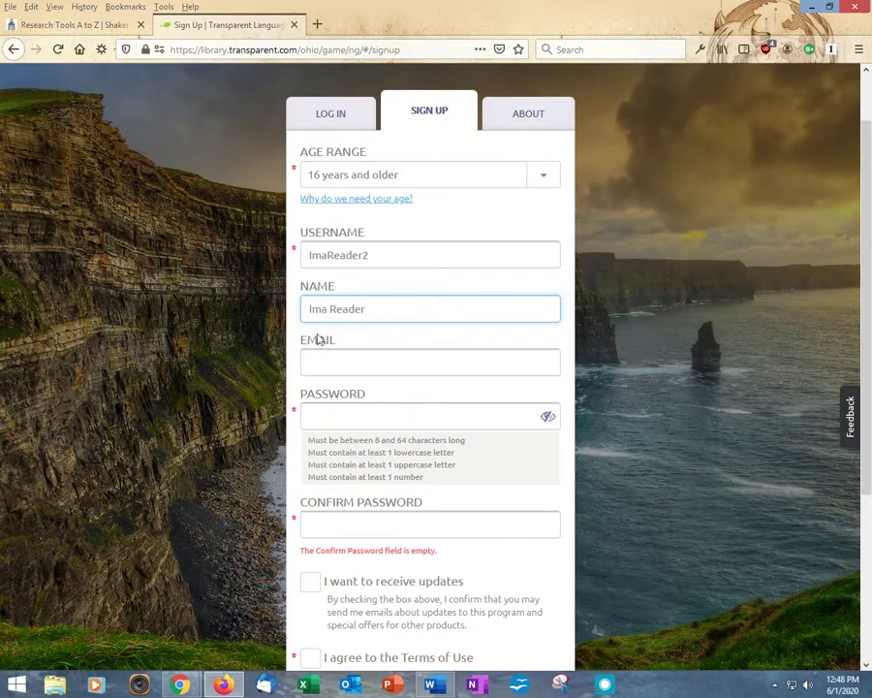
pyautogui.click(331, 359)
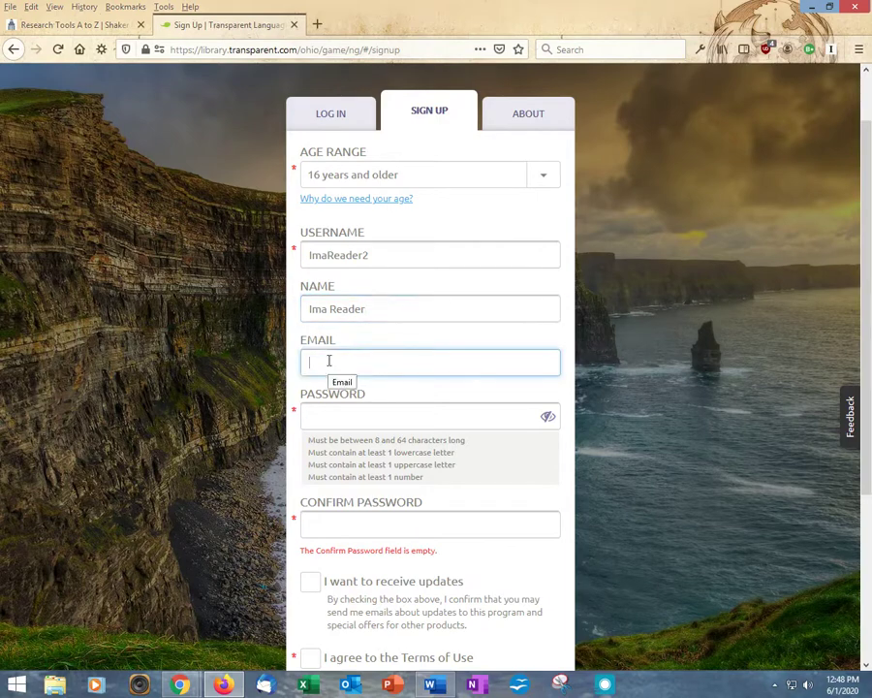
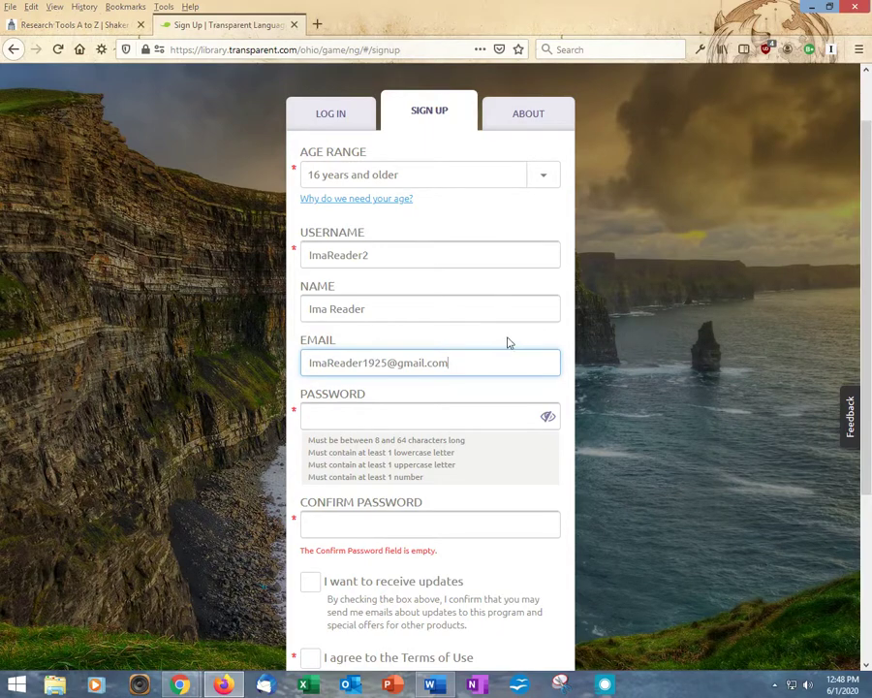
pyautogui.scroll(-1, 506, 341)
pyautogui.scroll(-3, 506, 310)
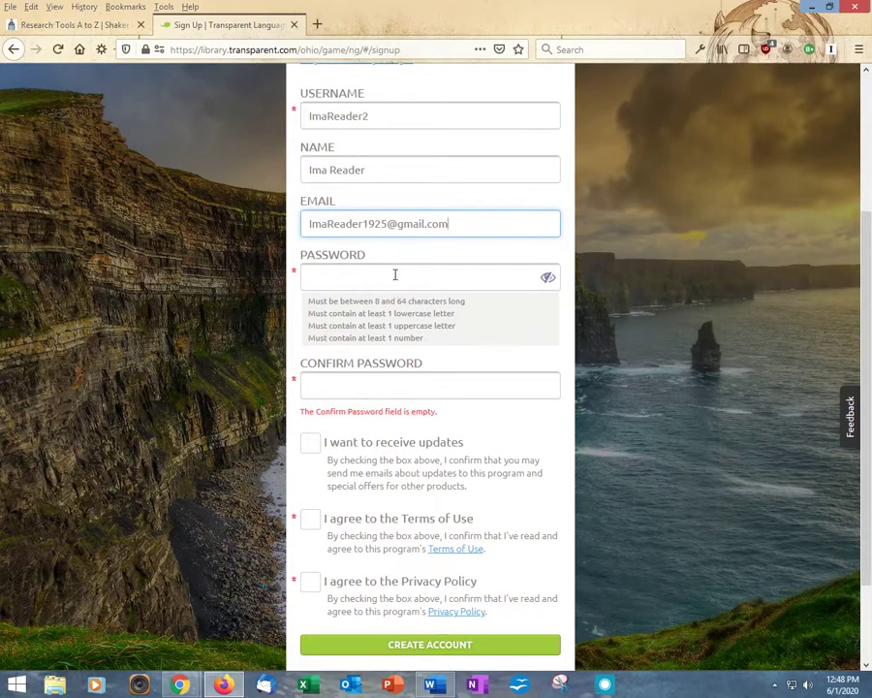
# Paste the account password into both the Password and Confirm Password fields
pyautogui.click(355, 275)
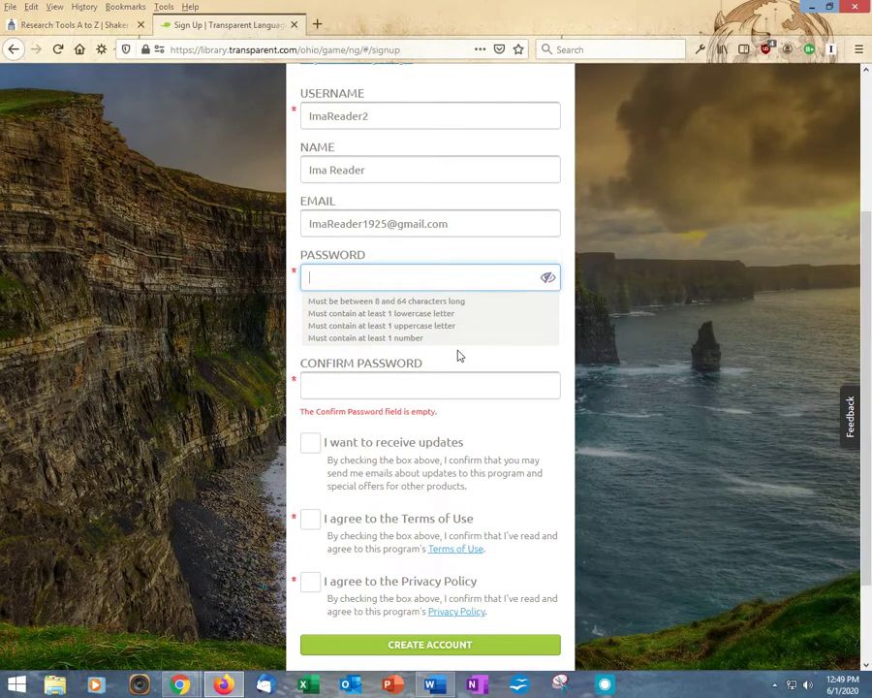
pyautogui.hotkey('ctrl', 'v')
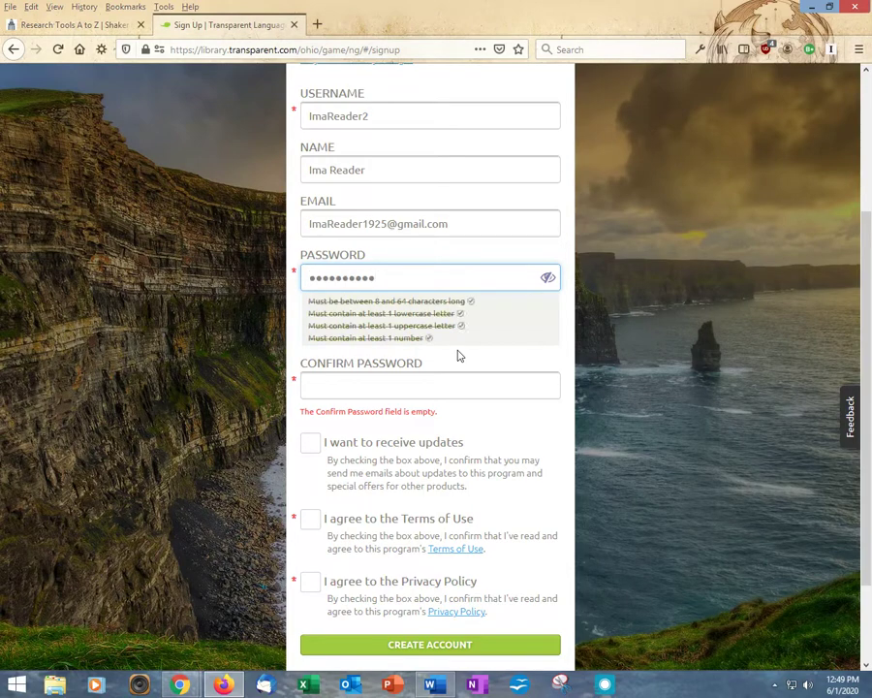
pyautogui.click(376, 379)
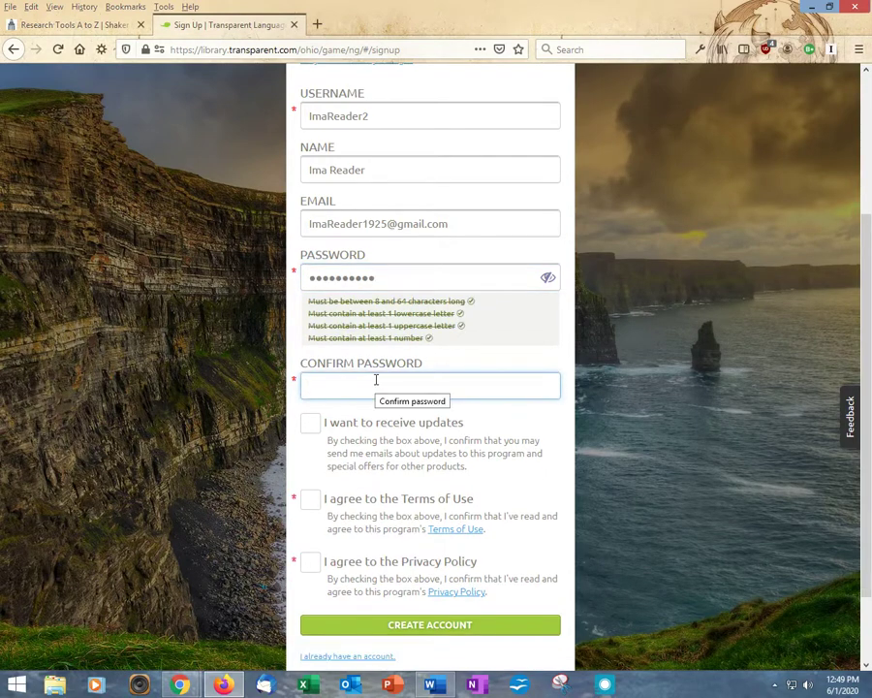
pyautogui.hotkey('ctrl', 'v')
pyautogui.scroll(-2, 651, 379)
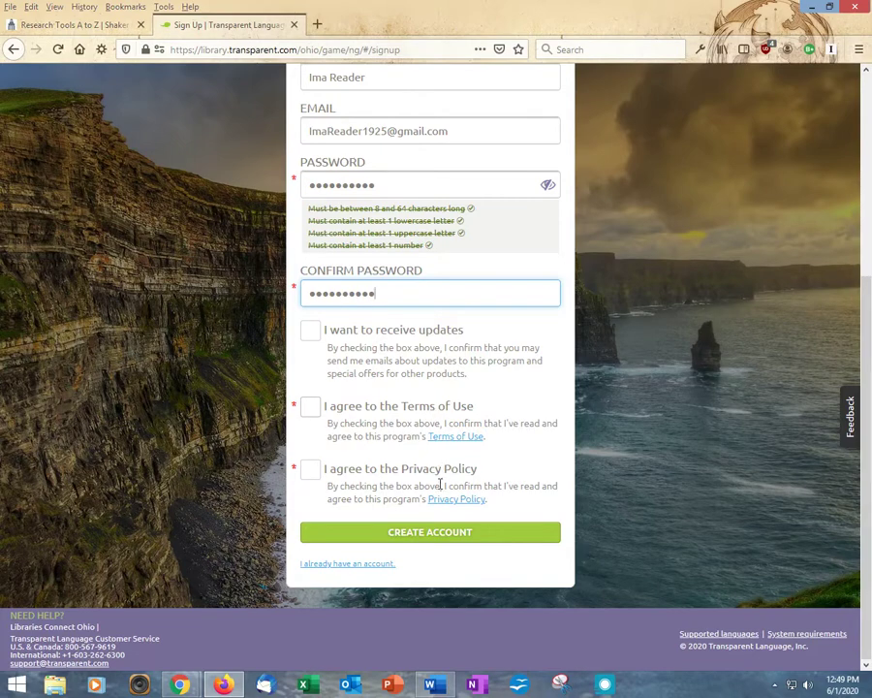
# Read the Terms of Use and tick the box agreeing to them
pyautogui.click(444, 443)
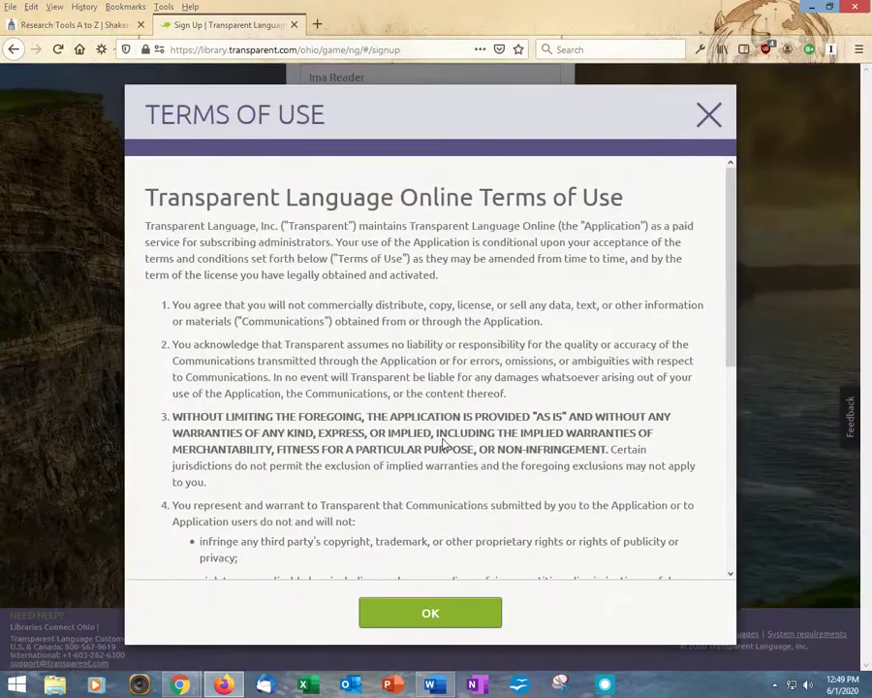
pyautogui.scroll(-8, 593, 262)
pyautogui.scroll(-1, 593, 267)
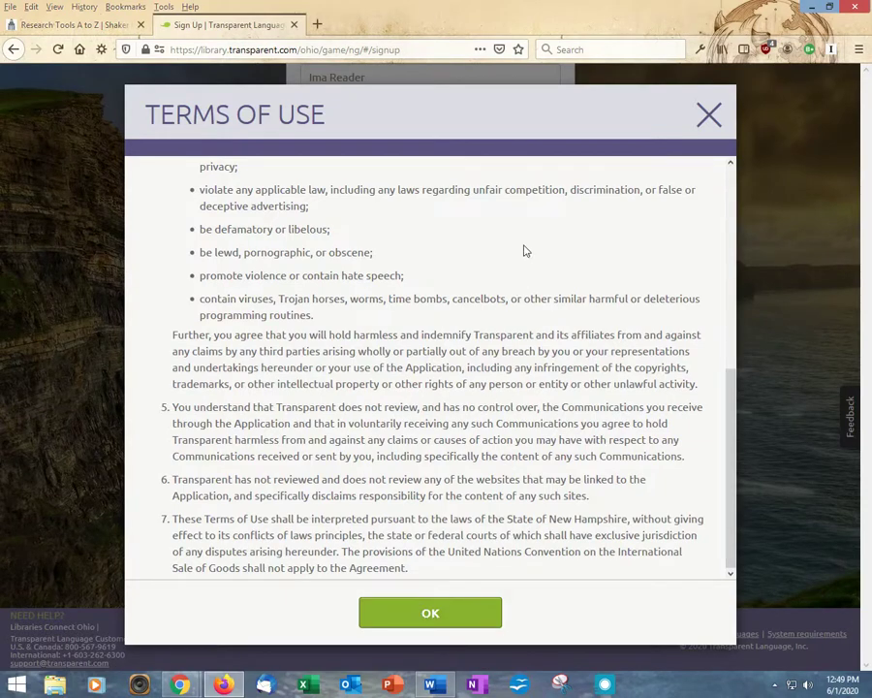
pyautogui.click(431, 612)
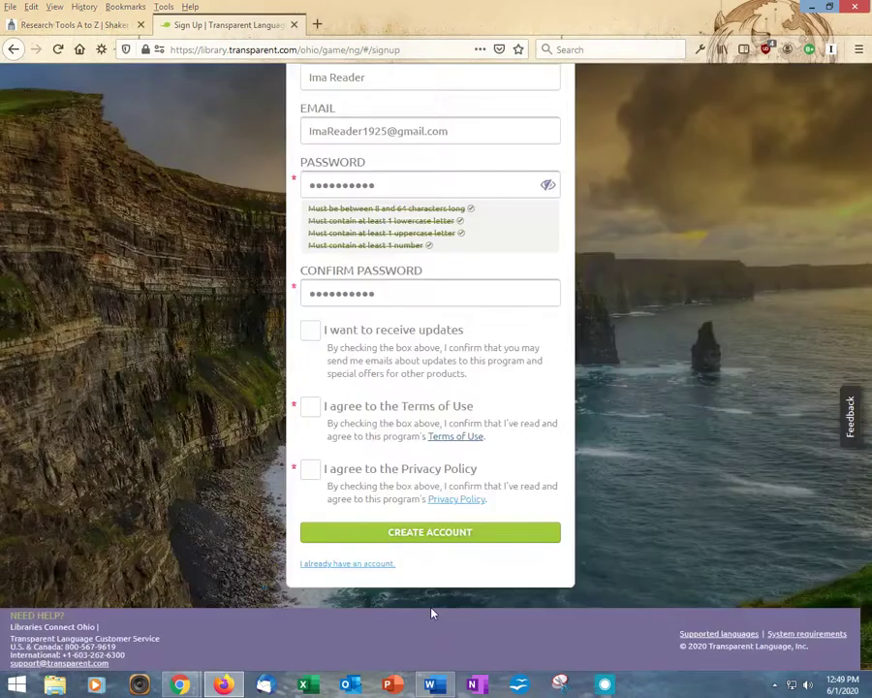
pyautogui.click(311, 411)
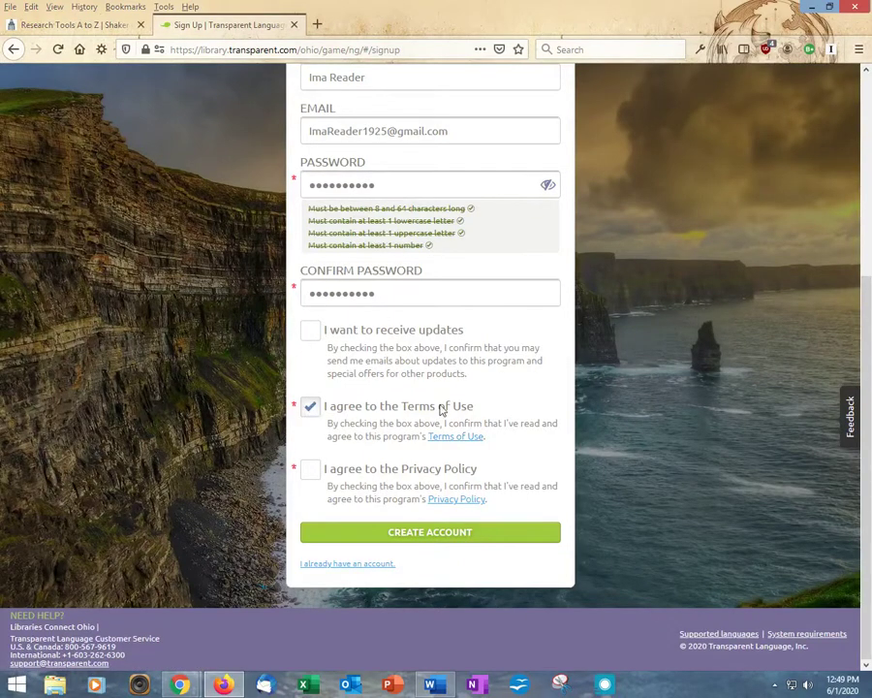
# Read and agree to the Privacy Policy, then create the account
pyautogui.click(456, 501)
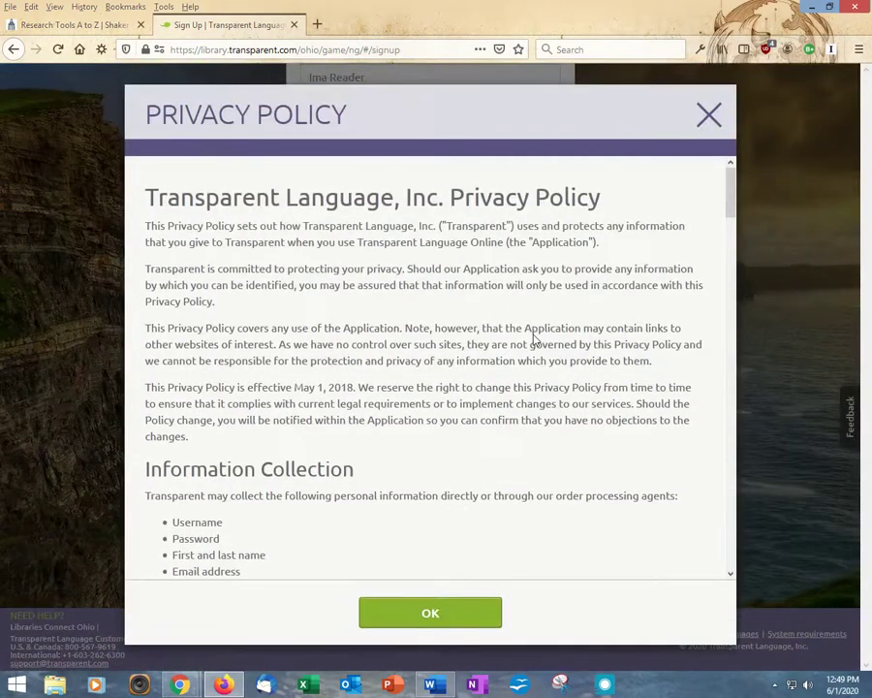
pyautogui.scroll(-5, 534, 339)
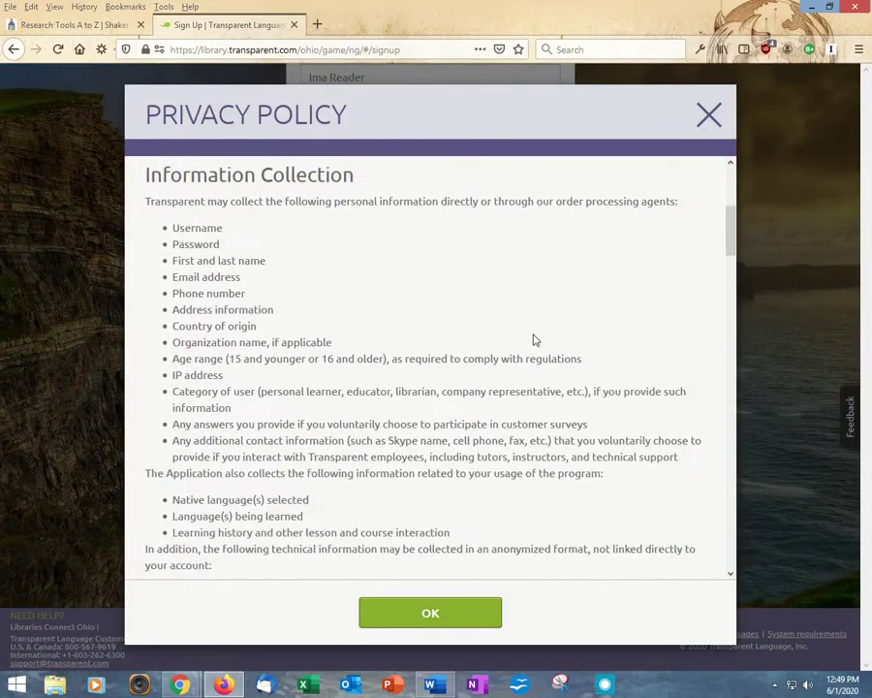
pyautogui.scroll(-8, 534, 340)
pyautogui.scroll(-8, 536, 335)
pyautogui.scroll(-9, 536, 336)
pyautogui.scroll(-9, 535, 343)
pyautogui.scroll(-7, 535, 354)
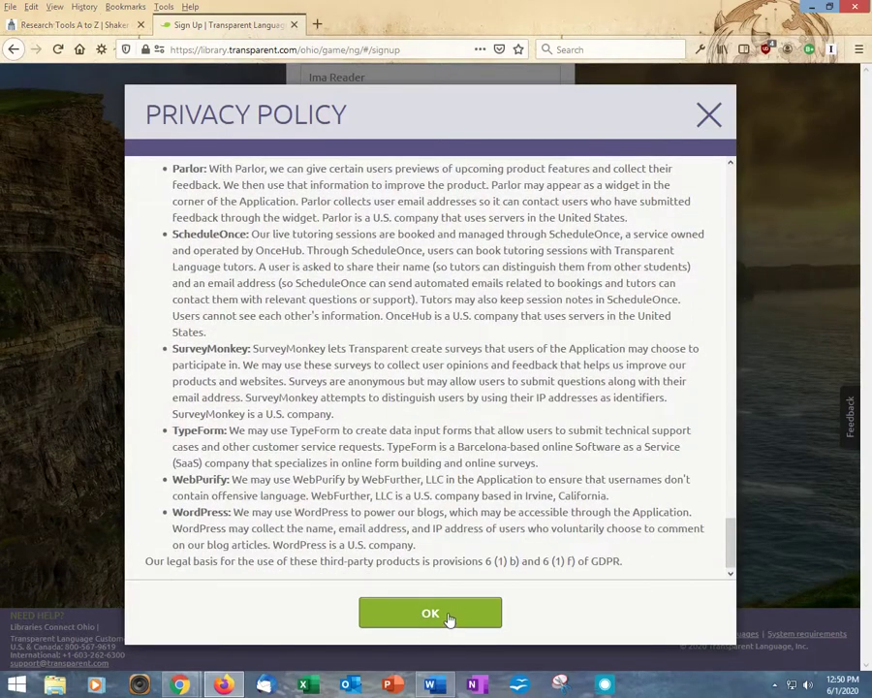
pyautogui.click(449, 618)
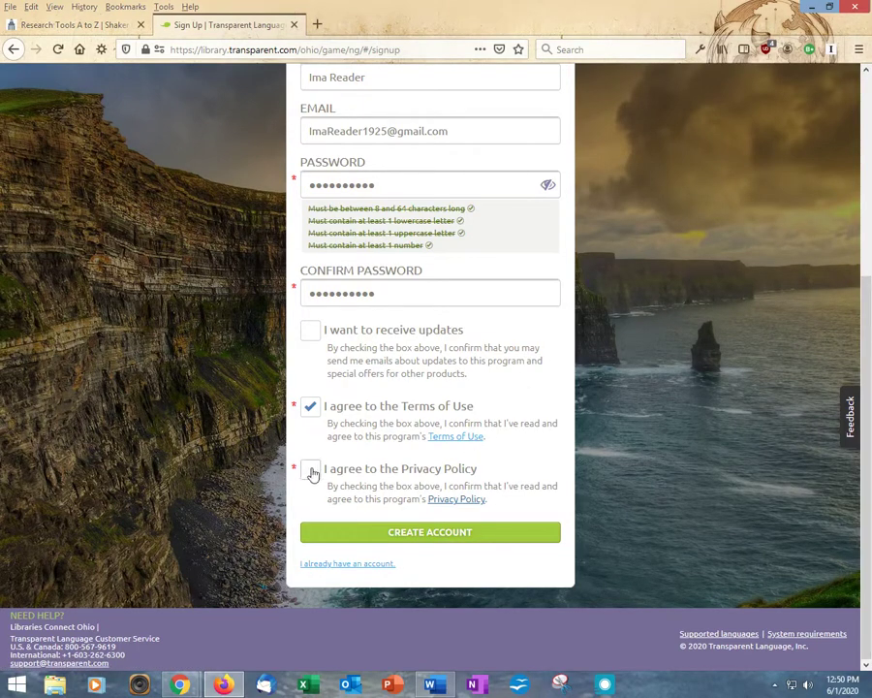
pyautogui.click(324, 473)
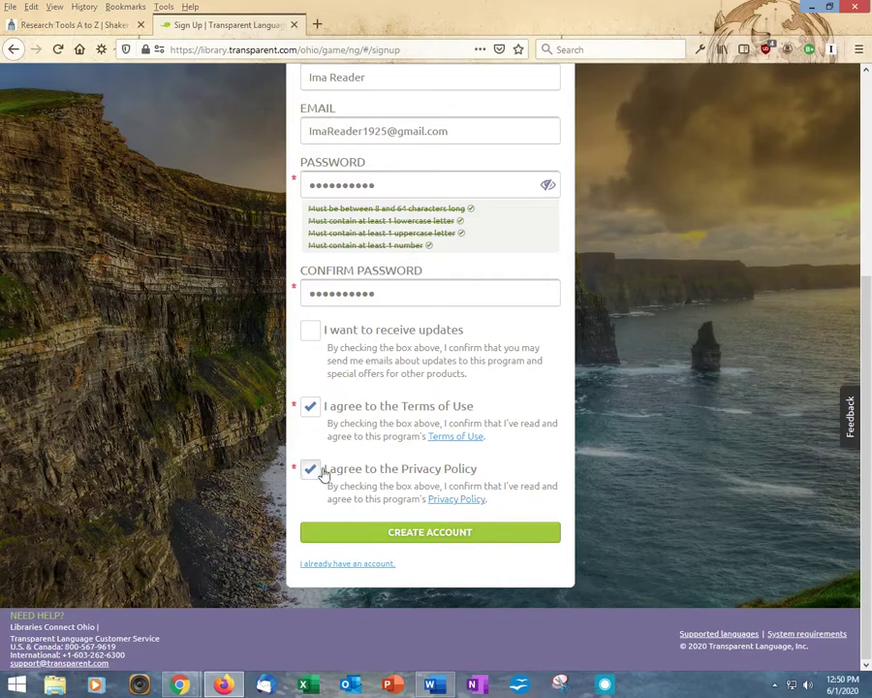
pyautogui.click(439, 535)
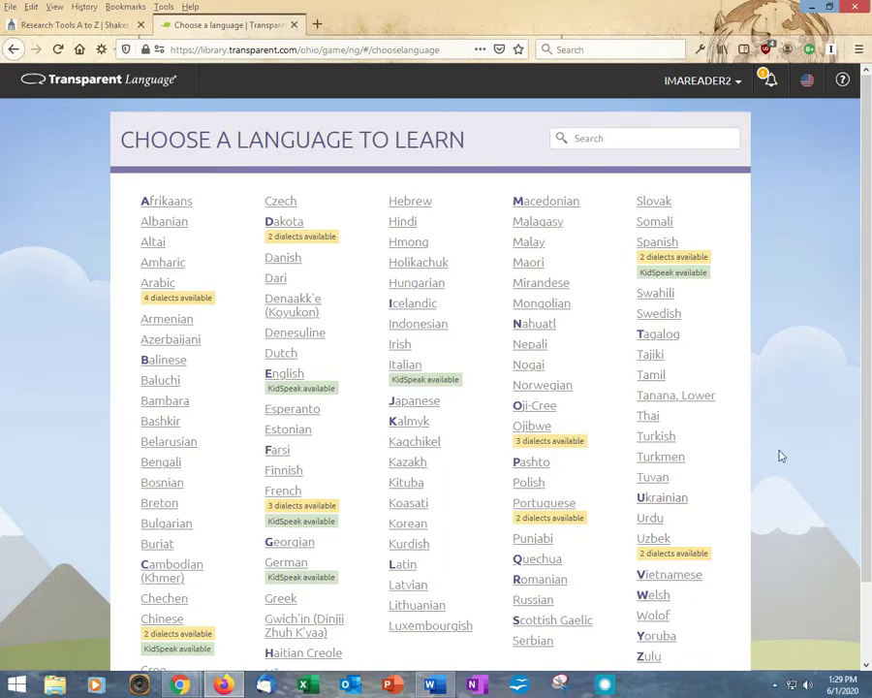
# Choose Spanish, then Latin American Spanish for English speakers
pyautogui.click(659, 244)
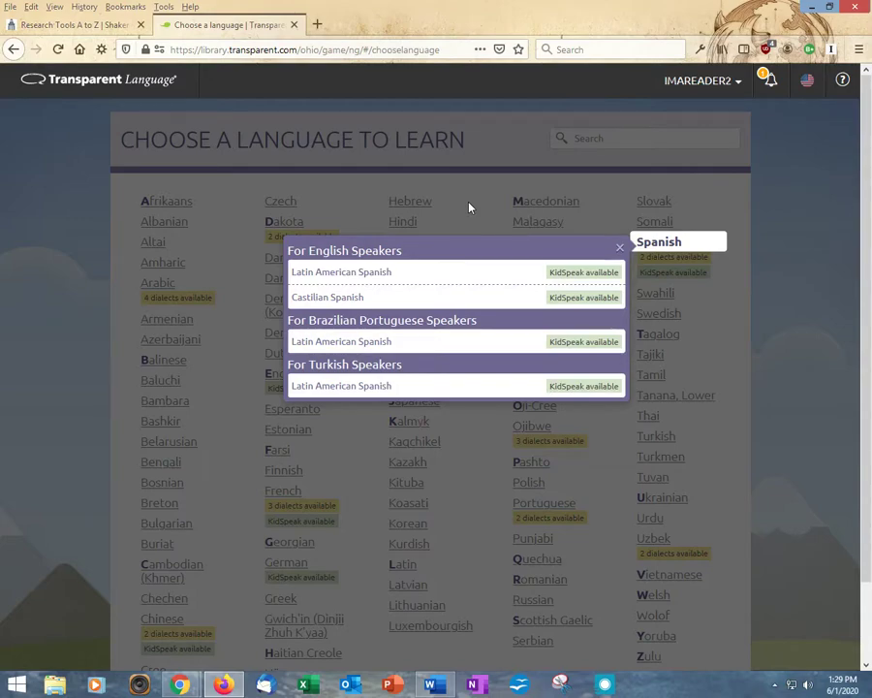
pyautogui.click(372, 276)
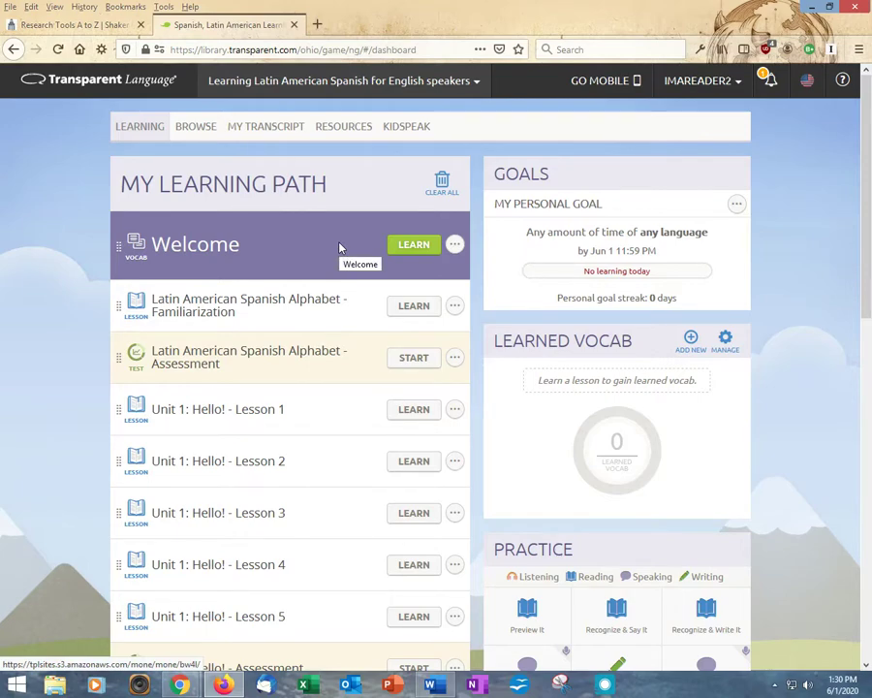
pyautogui.scroll(-5, 339, 248)
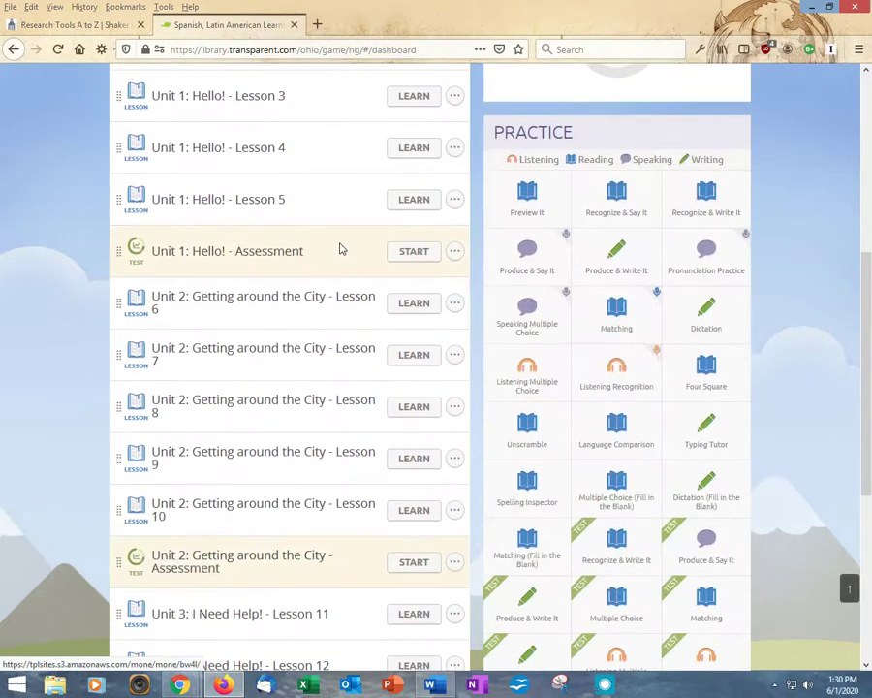
pyautogui.scroll(-4, 339, 248)
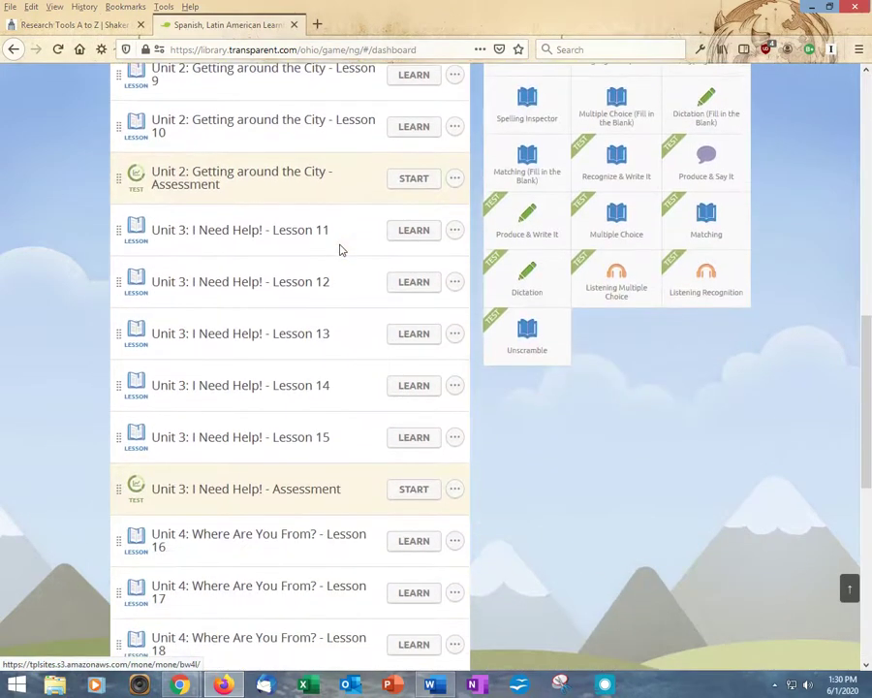
pyautogui.scroll(10, 340, 249)
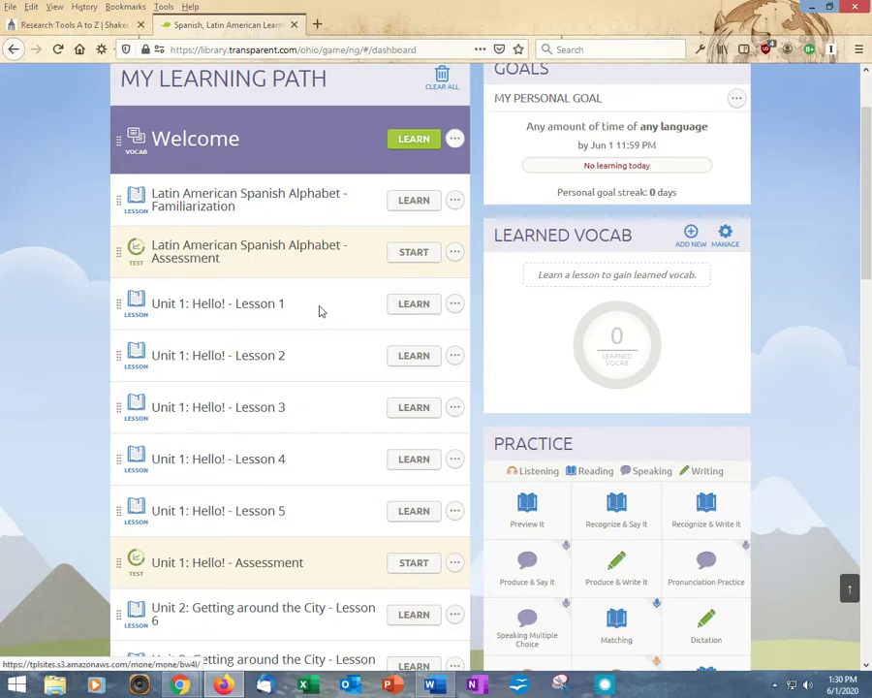
pyautogui.scroll(-3, 341, 449)
pyautogui.scroll(-3, 279, 288)
pyautogui.scroll(-3, 288, 422)
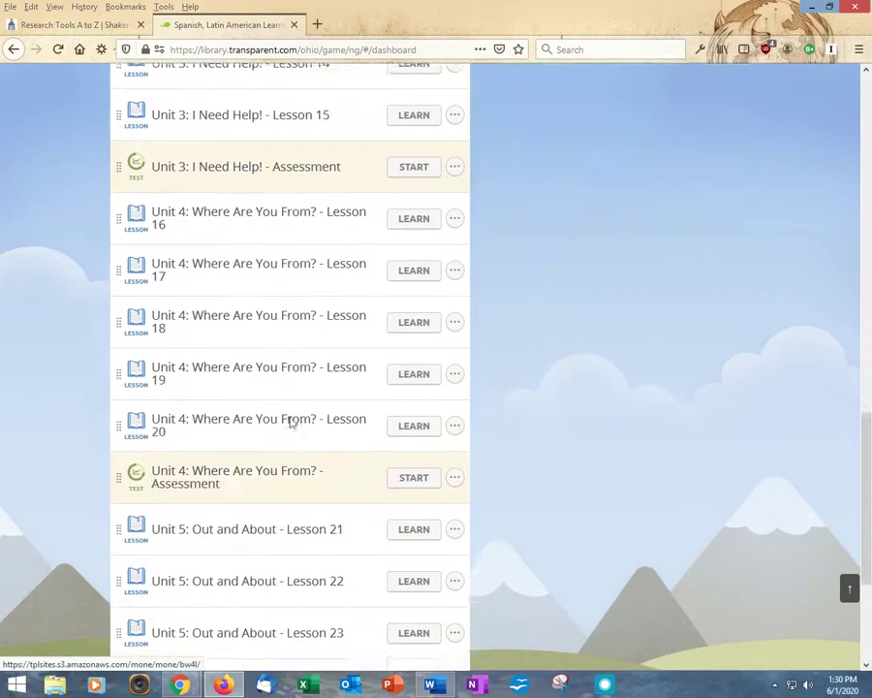
pyautogui.scroll(-2, 296, 422)
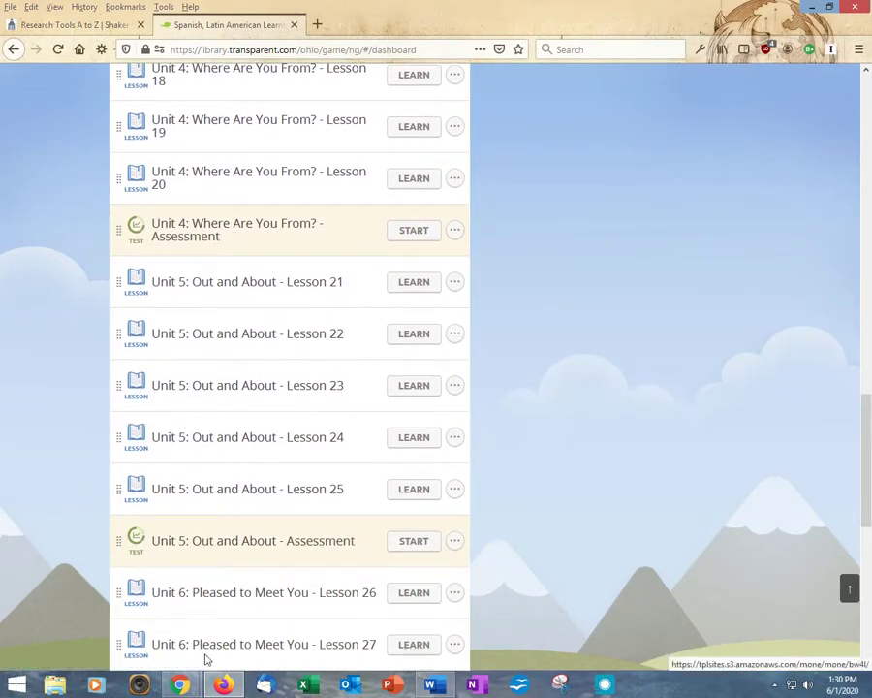
pyautogui.scroll(3, 562, 429)
pyautogui.scroll(10, 516, 475)
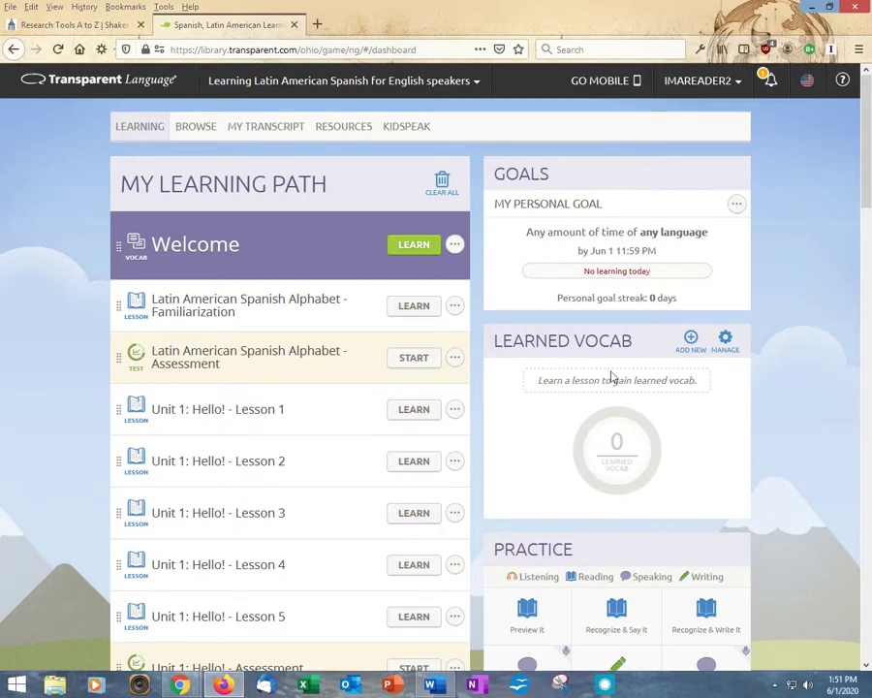
# Open the BROWSE catalogue and scroll through the Spanish course categories
pyautogui.click(192, 130)
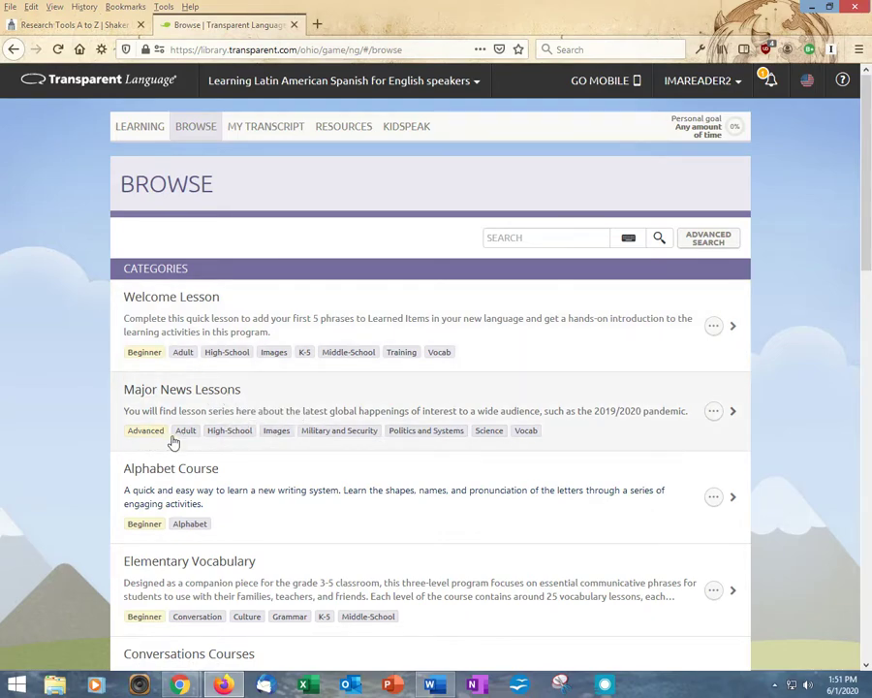
pyautogui.scroll(-3, 301, 495)
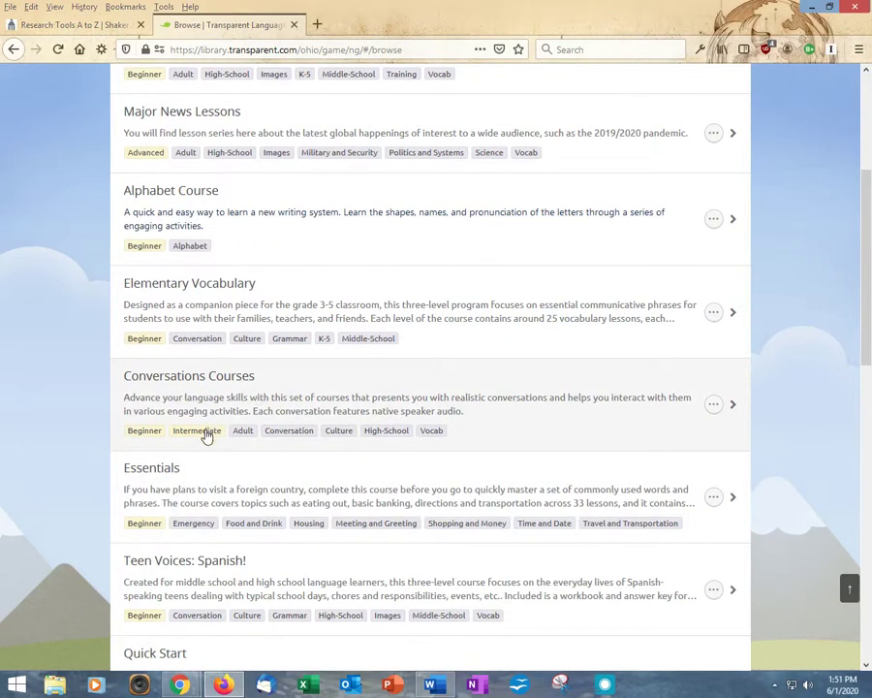
pyautogui.scroll(-4, 213, 440)
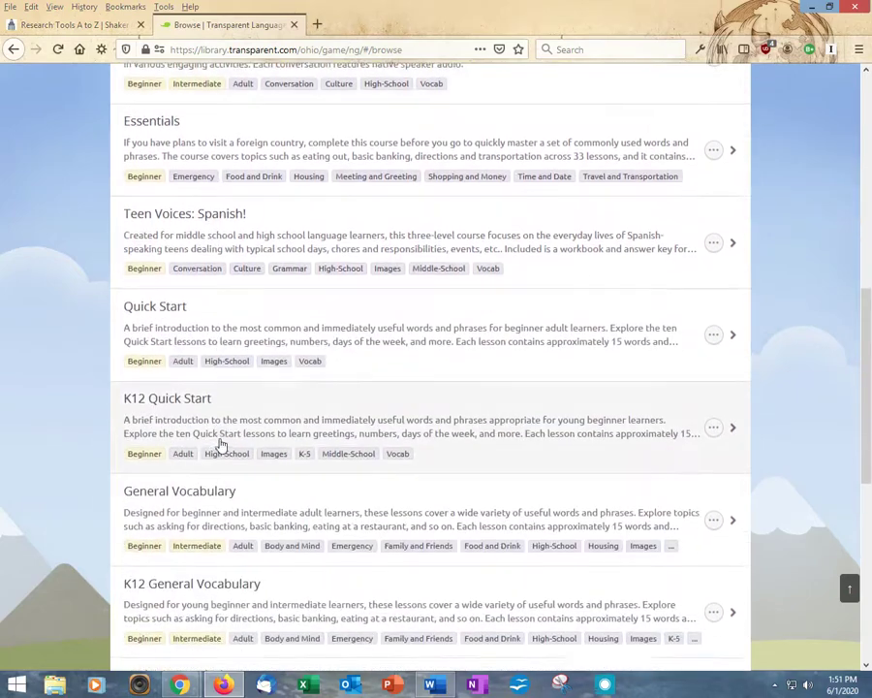
pyautogui.scroll(-3, 223, 446)
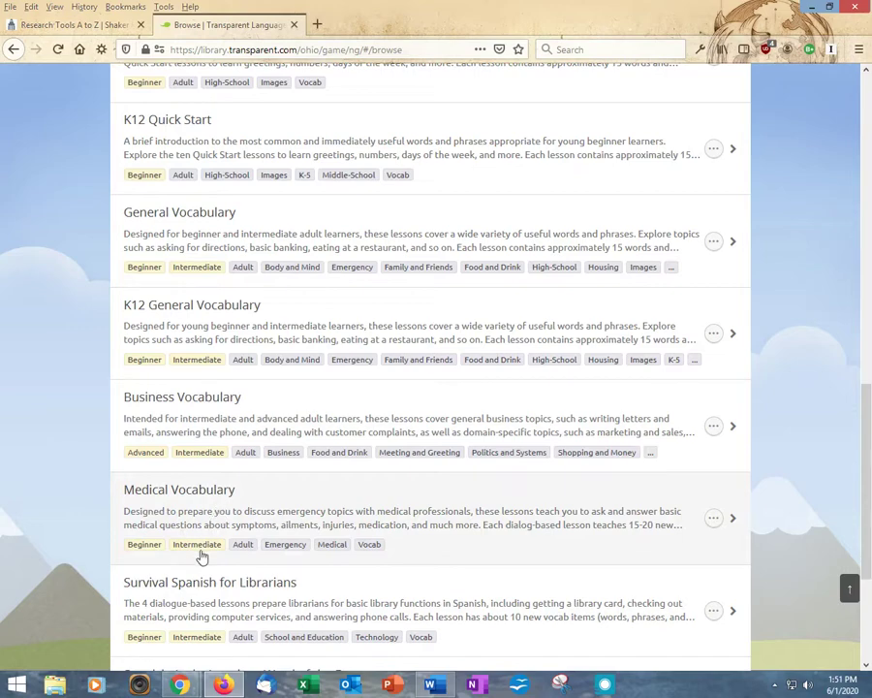
pyautogui.scroll(-3, 173, 556)
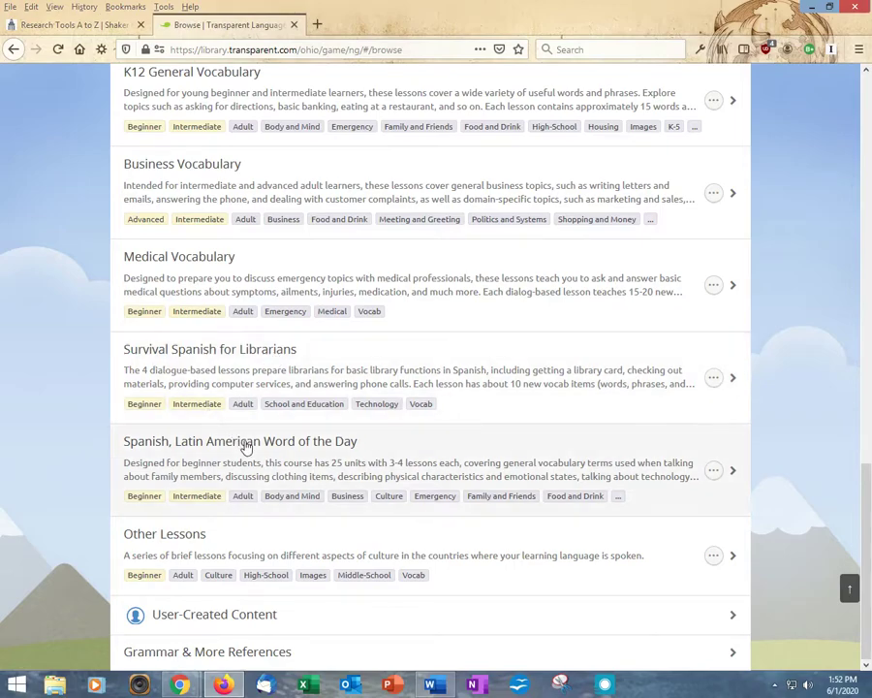
pyautogui.scroll(5, 247, 447)
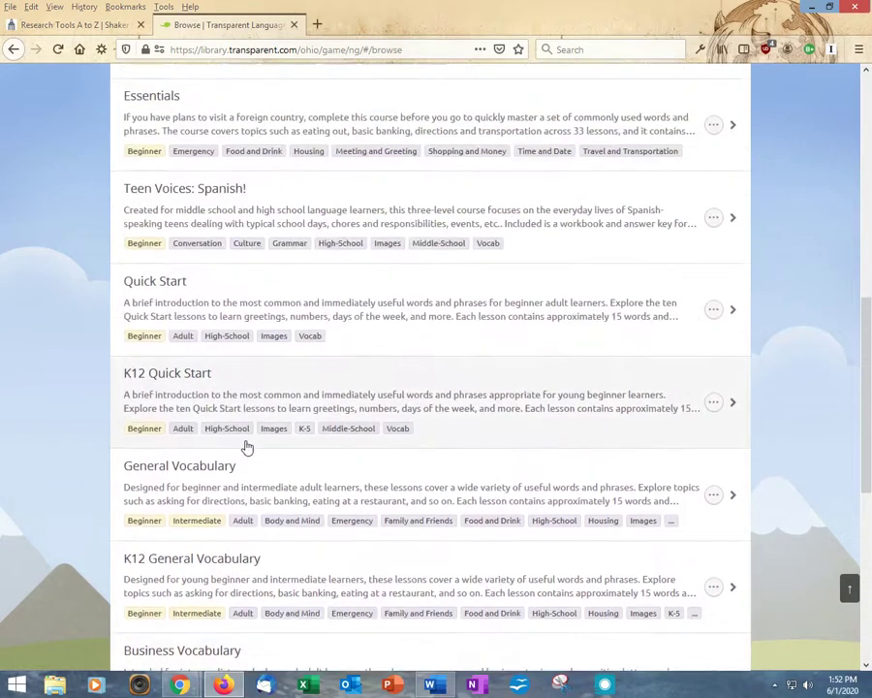
pyautogui.scroll(3, 248, 447)
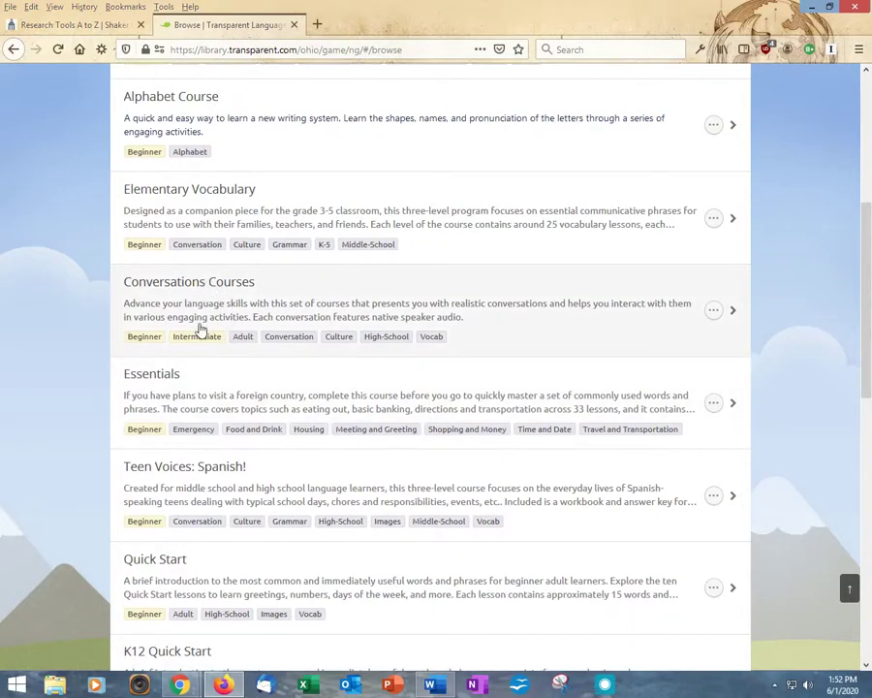
# Open Conversations Courses and add all 23 of its lessons to the learning path
pyautogui.click(197, 341)
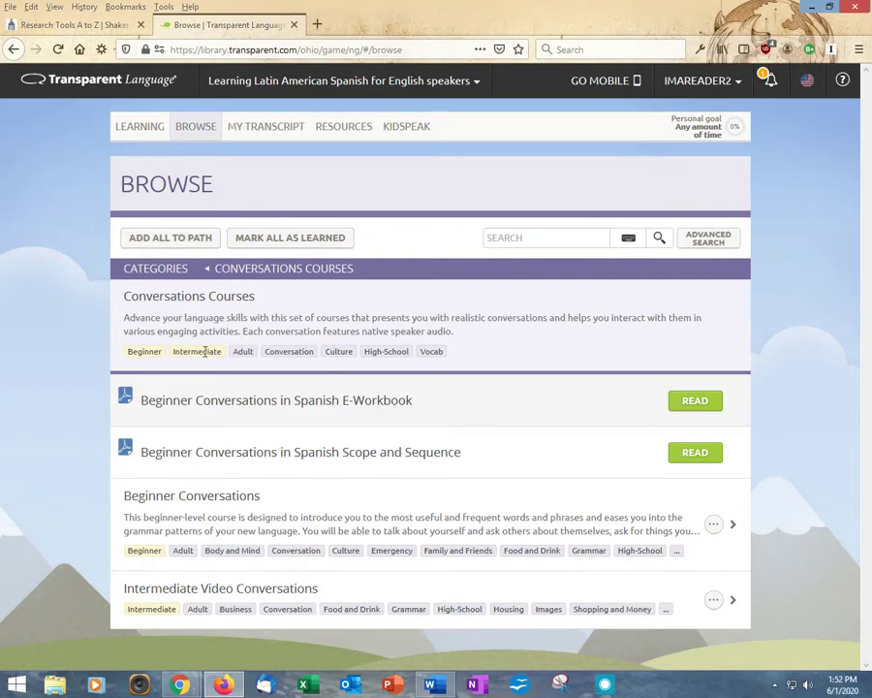
pyautogui.click(155, 245)
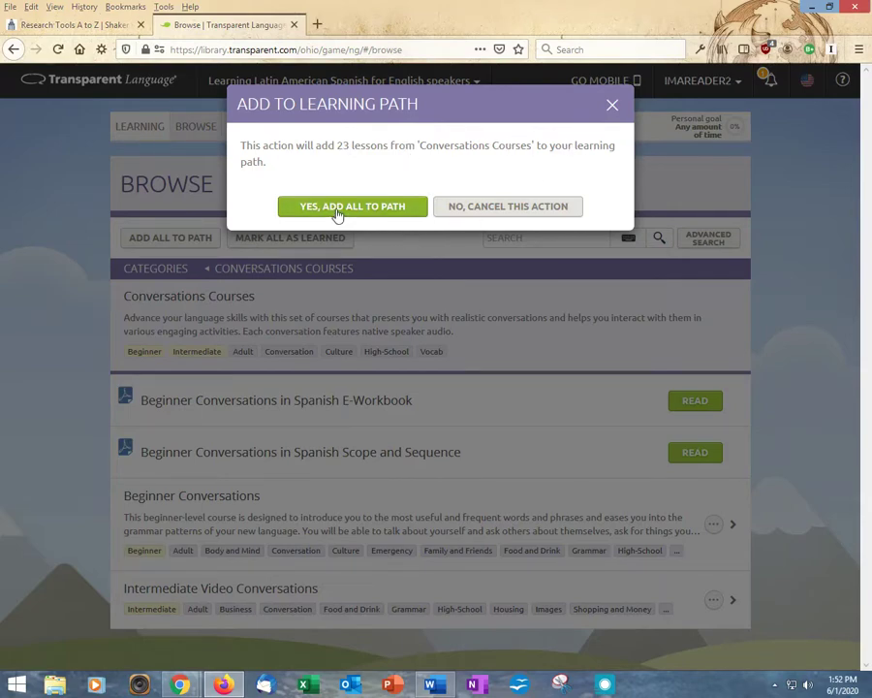
pyautogui.click(339, 209)
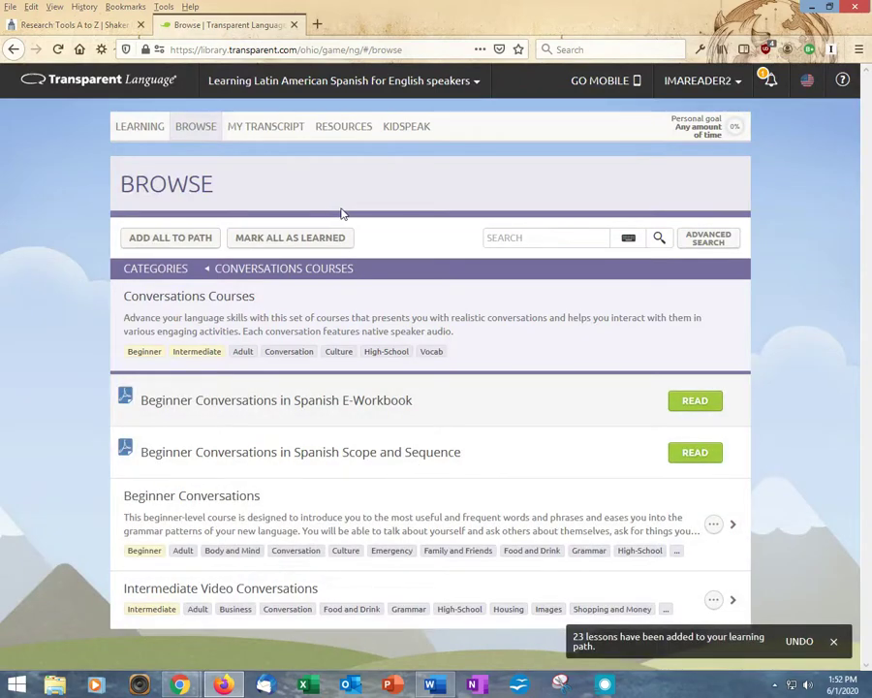
pyautogui.click(137, 128)
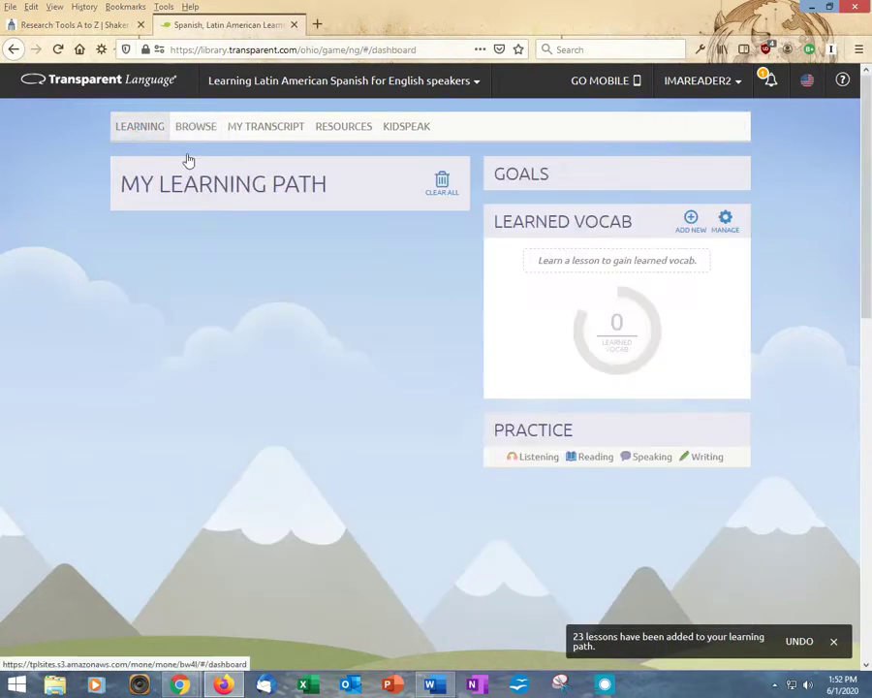
pyautogui.scroll(-3, 284, 306)
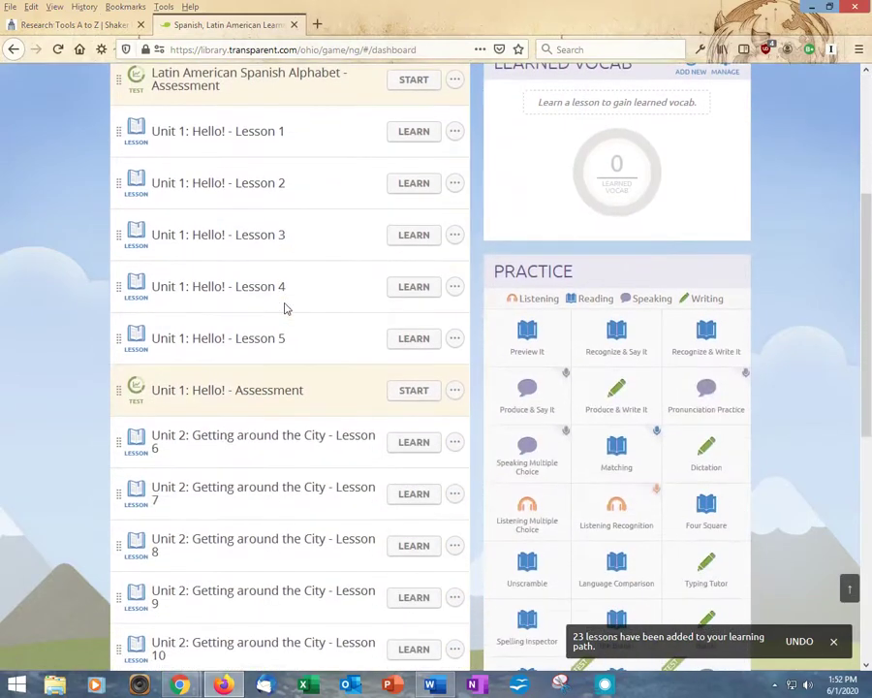
pyautogui.scroll(-8, 284, 310)
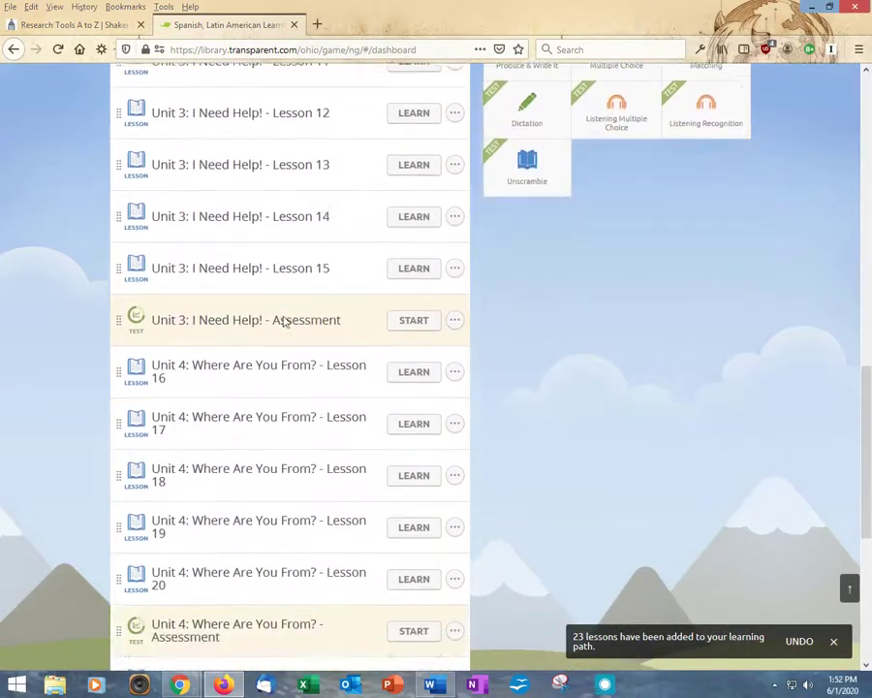
pyautogui.scroll(-3, 286, 322)
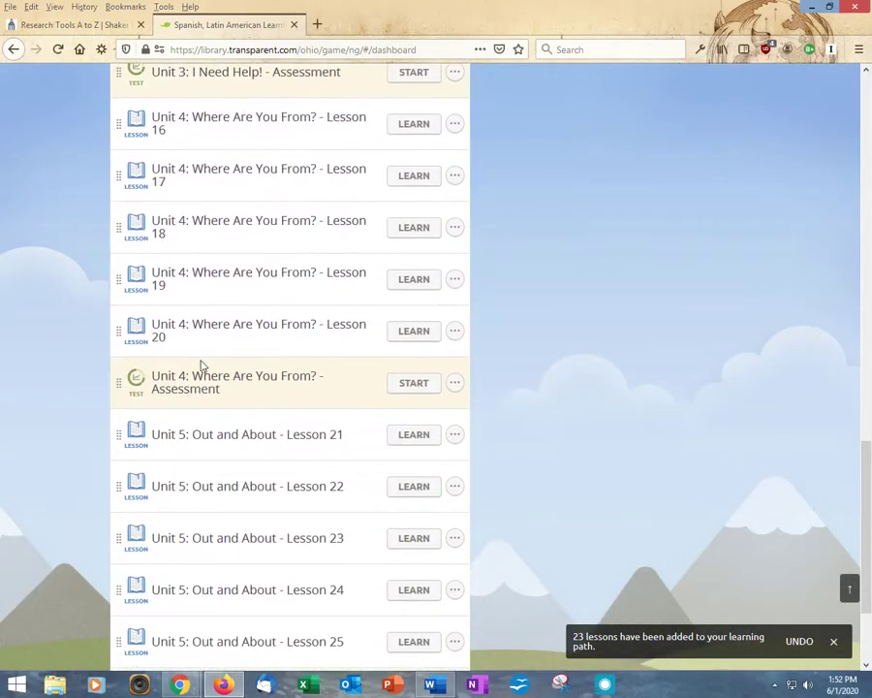
pyautogui.scroll(-6, 199, 366)
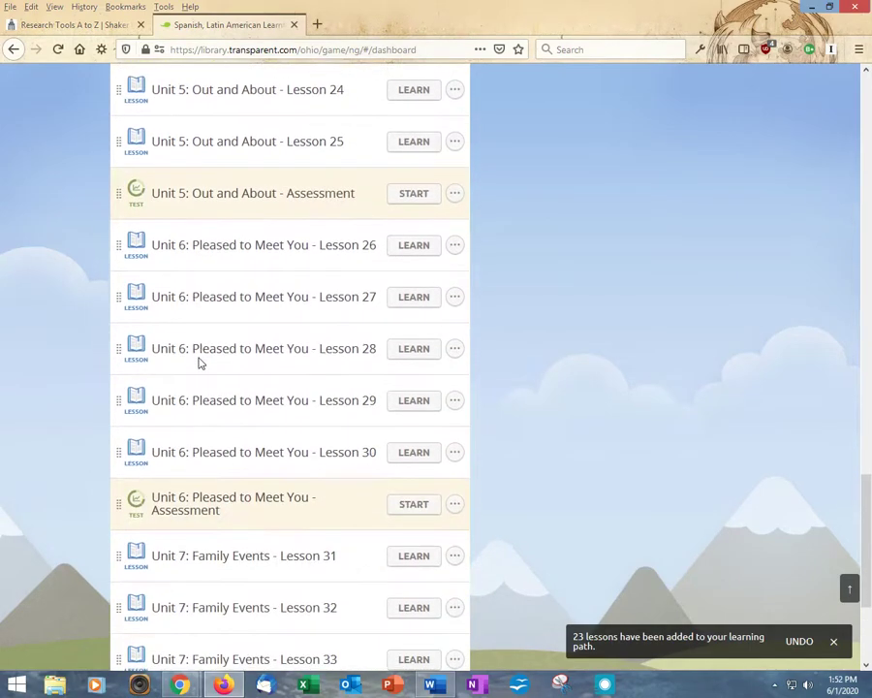
pyautogui.scroll(-3, 199, 361)
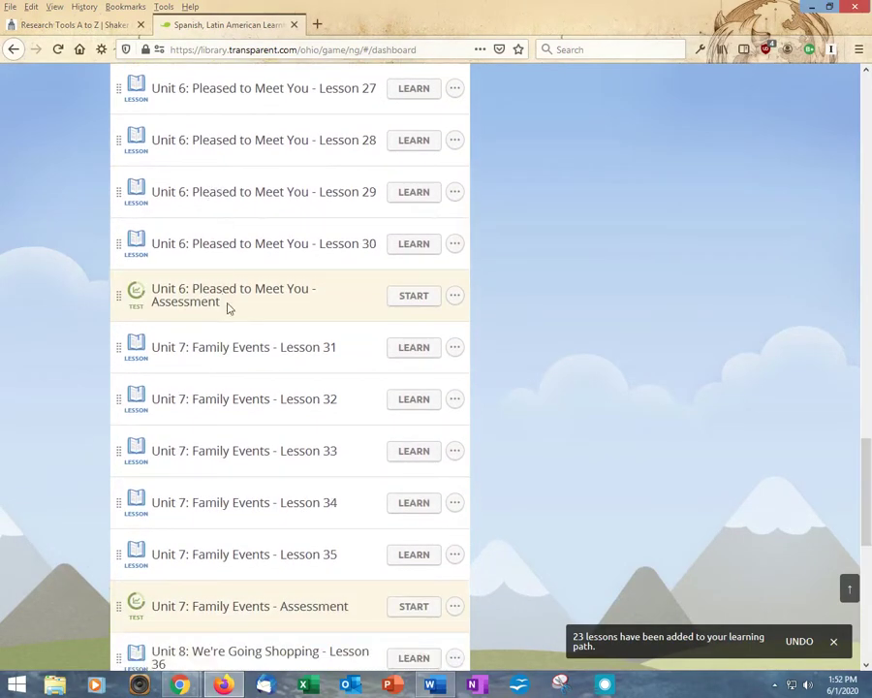
pyautogui.scroll(-5, 241, 323)
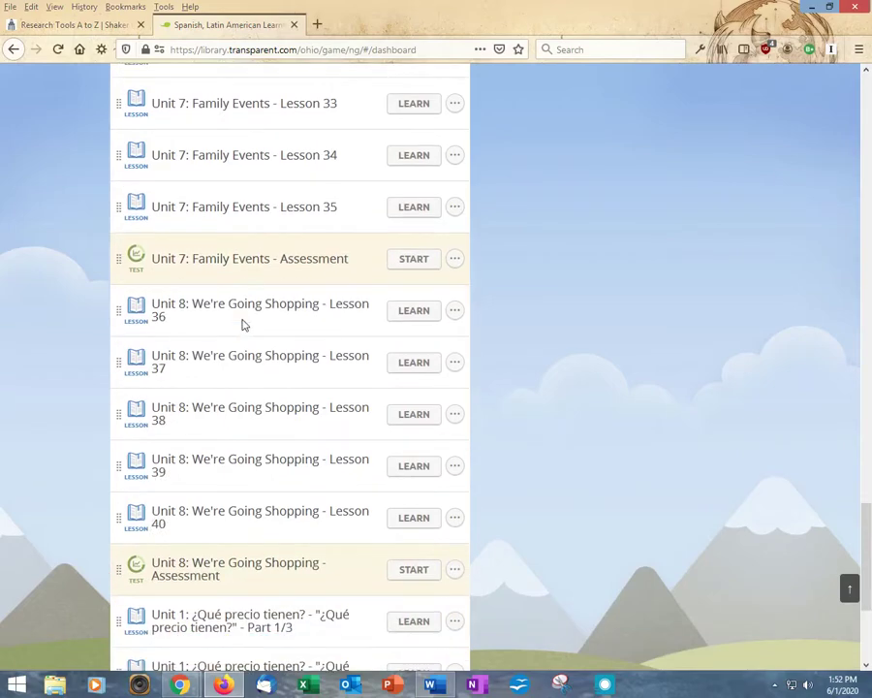
pyautogui.scroll(-5, 243, 324)
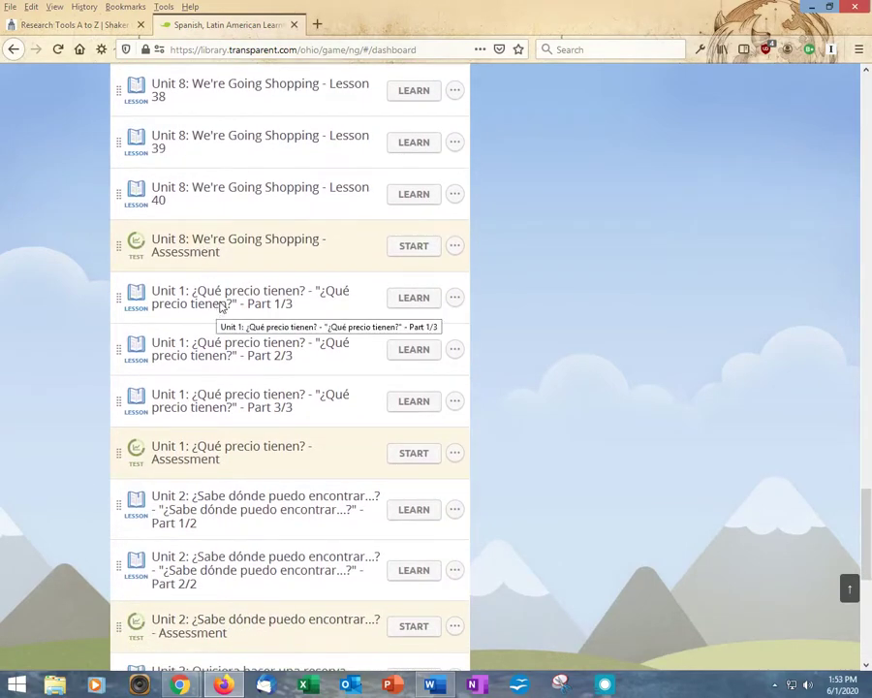
pyautogui.scroll(-4, 229, 442)
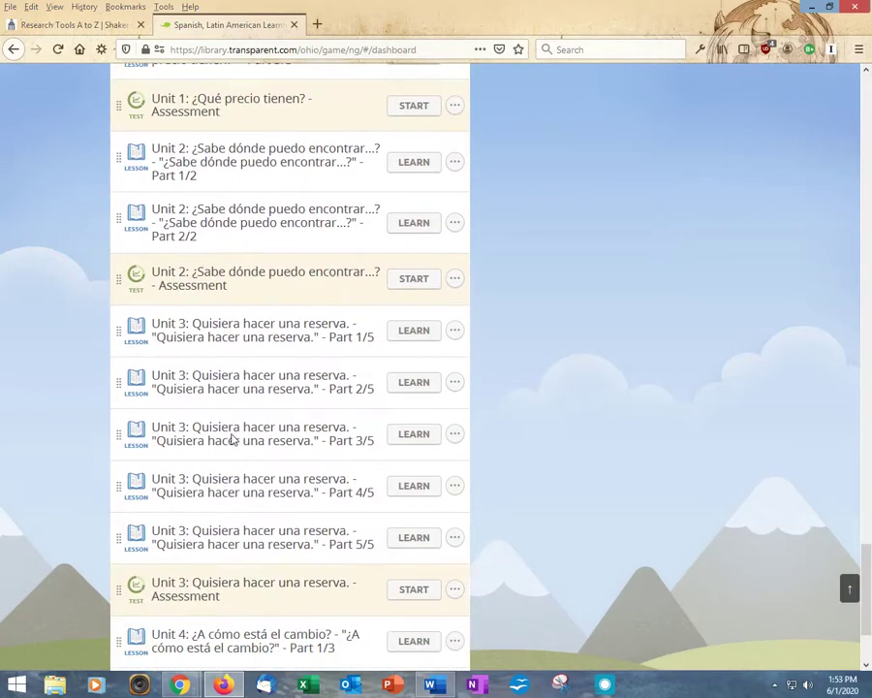
pyautogui.scroll(-2, 233, 438)
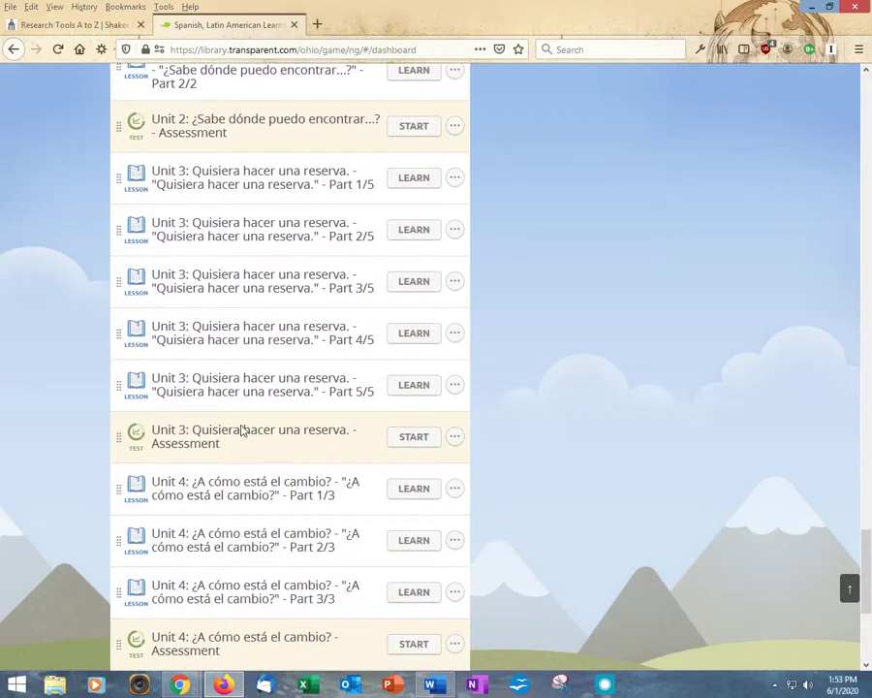
pyautogui.scroll(6, 241, 431)
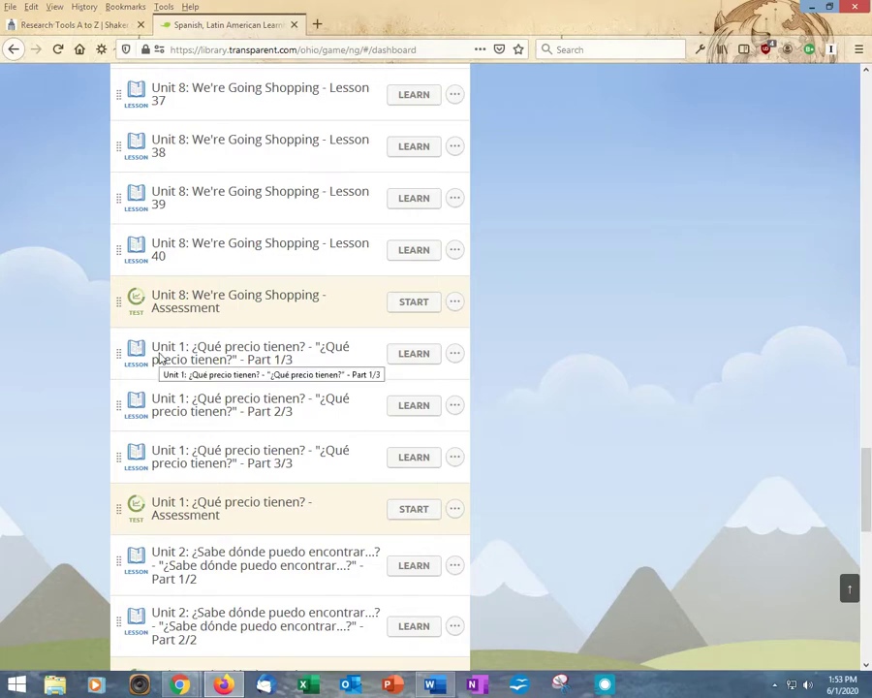
# Start the ¿Qué precio tienen? Part 1/3 lesson and pause its conversation video at 0:13
pyautogui.click(413, 354)
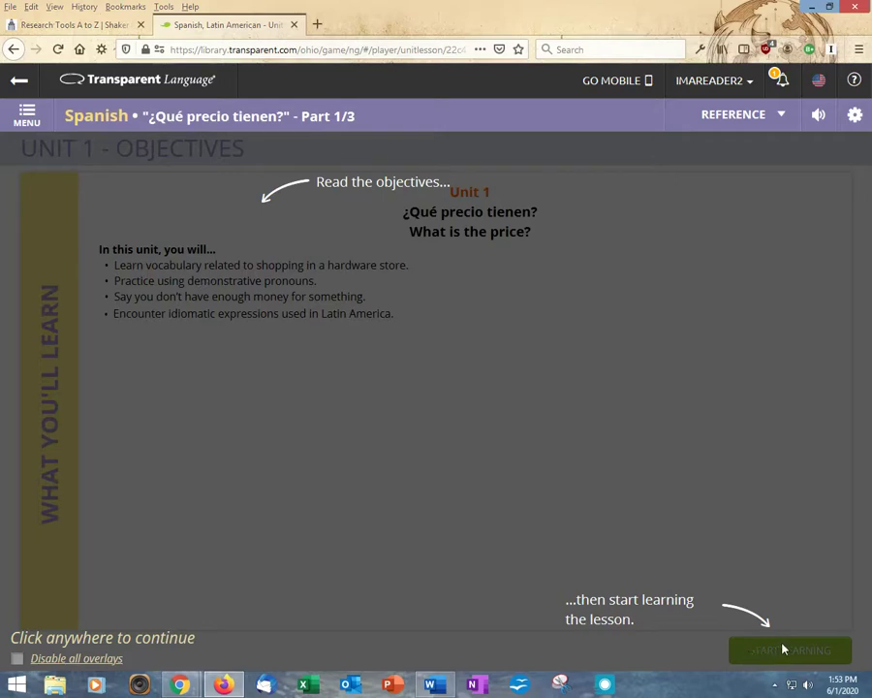
pyautogui.click(422, 423)
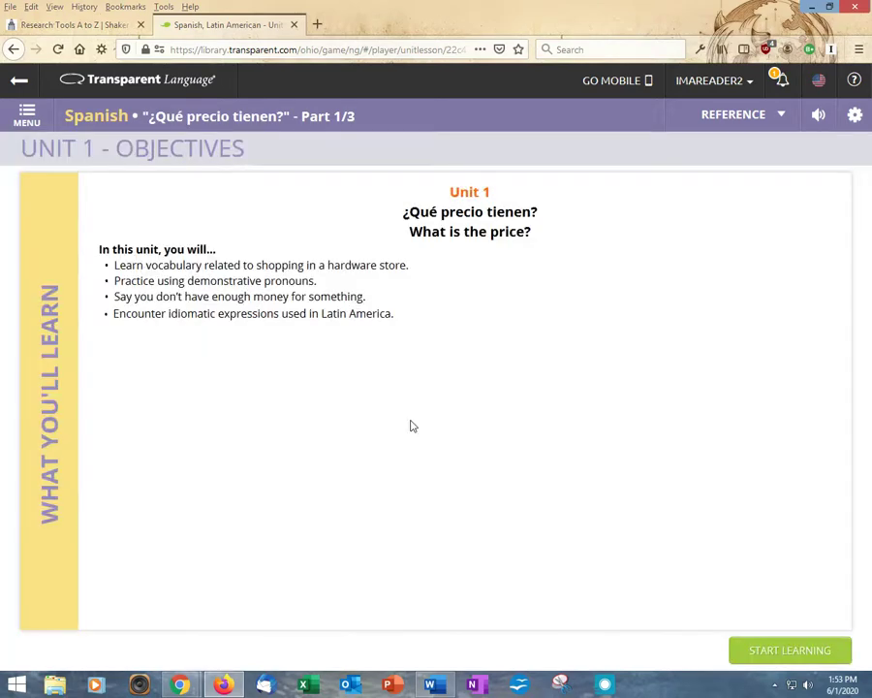
pyautogui.click(767, 656)
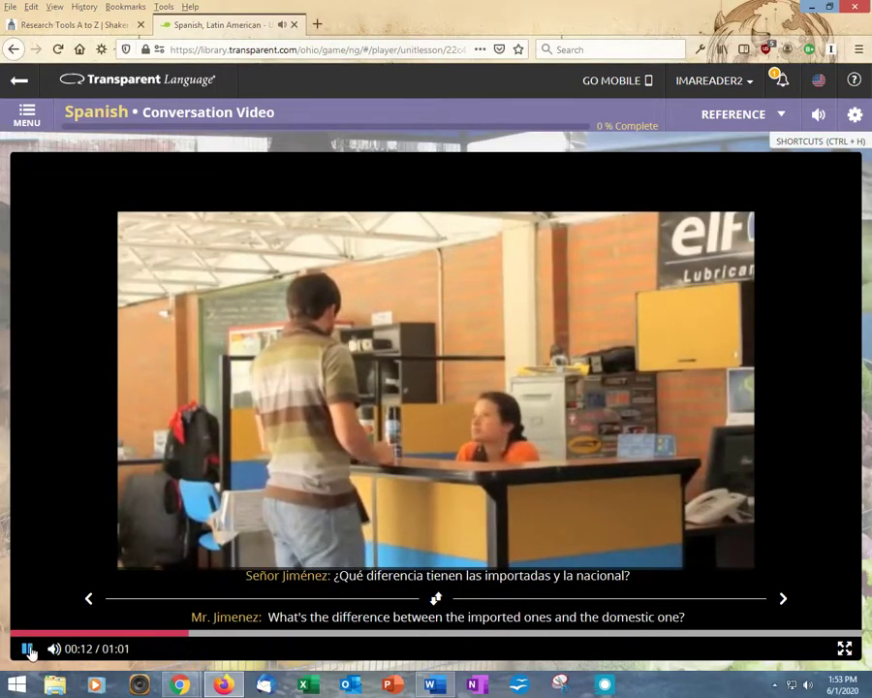
pyautogui.click(28, 648)
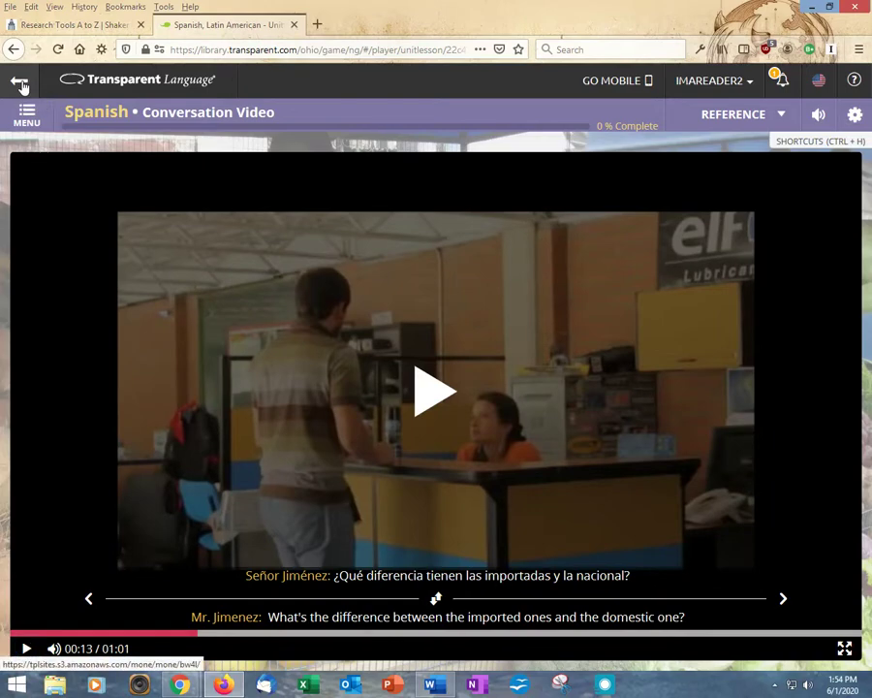
# Go back to the learning path and bring up the more-options menu for the ¿Qué precio tienen? Part 1/3 lesson
pyautogui.click(19, 84)
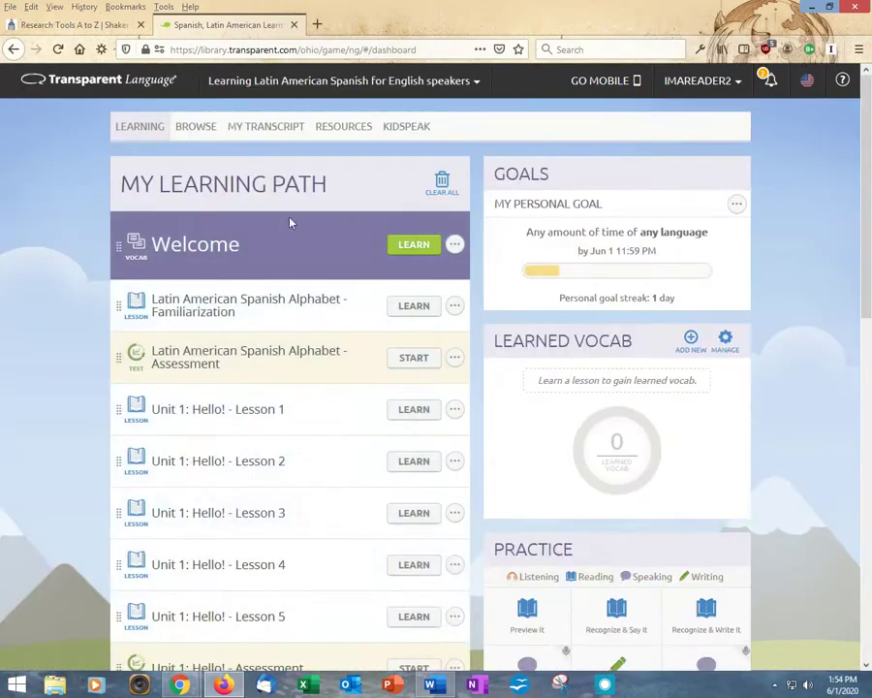
pyautogui.scroll(-8, 330, 345)
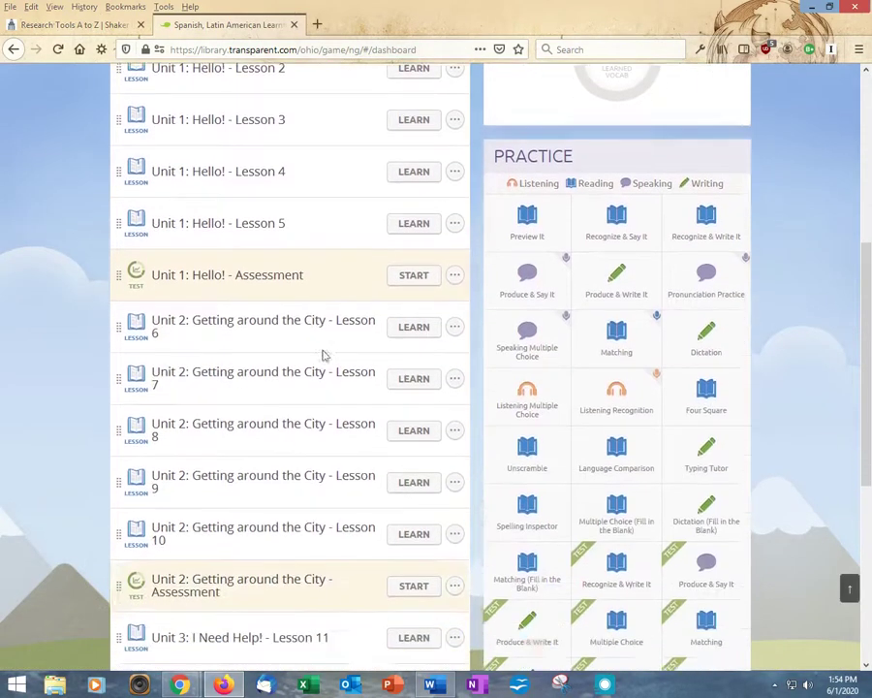
pyautogui.scroll(-11, 325, 359)
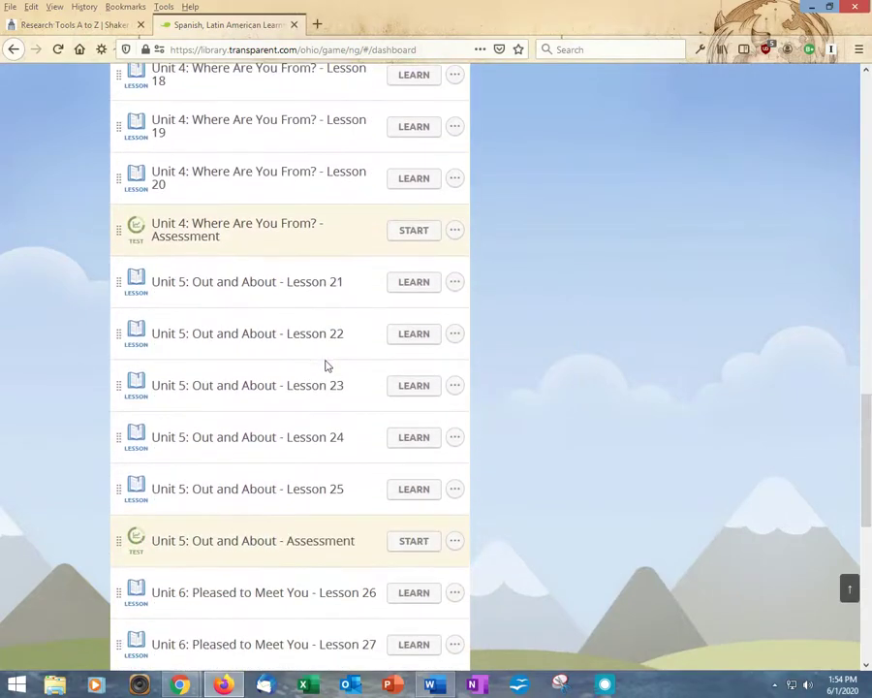
pyautogui.scroll(-6, 327, 390)
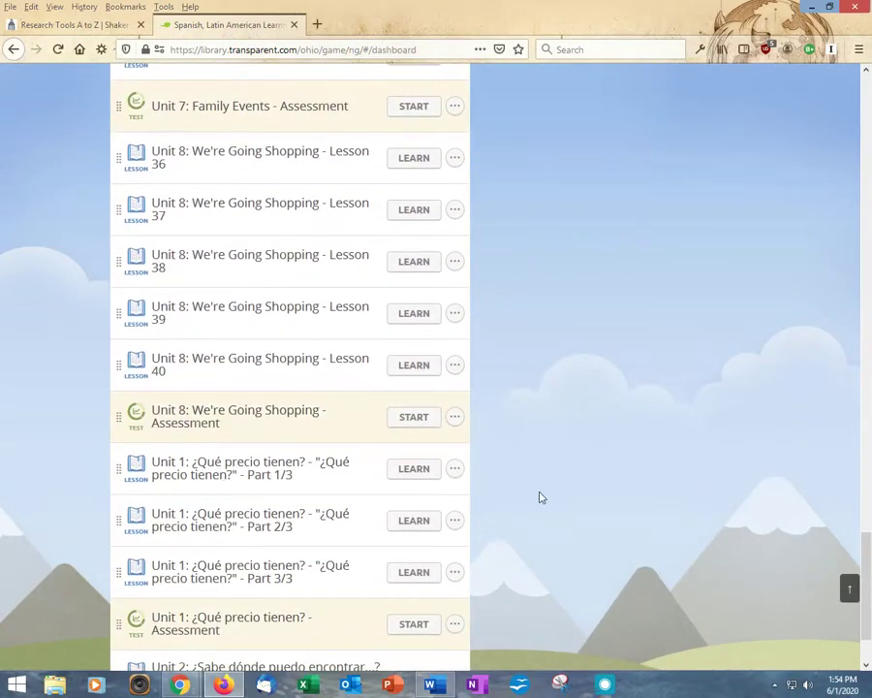
pyautogui.click(457, 472)
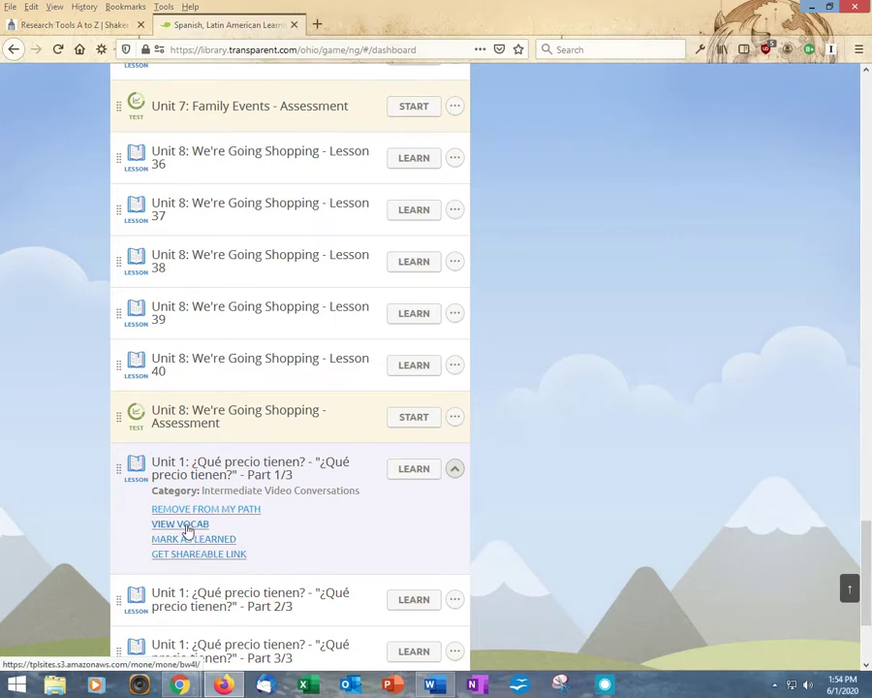
# View the Part 1/3 English–Spanish vocabulary list, then close it
pyautogui.click(187, 528)
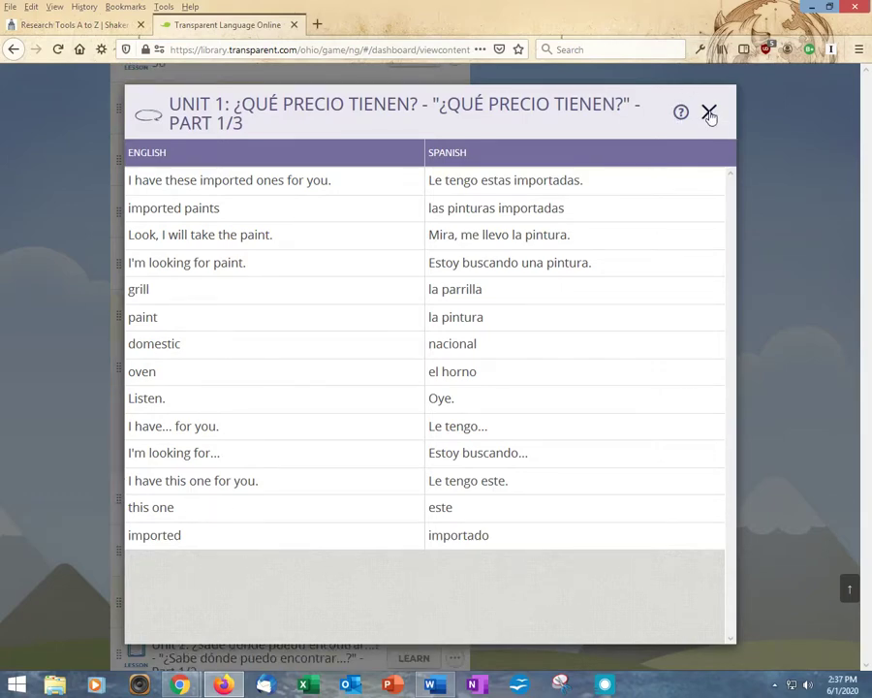
pyautogui.click(709, 113)
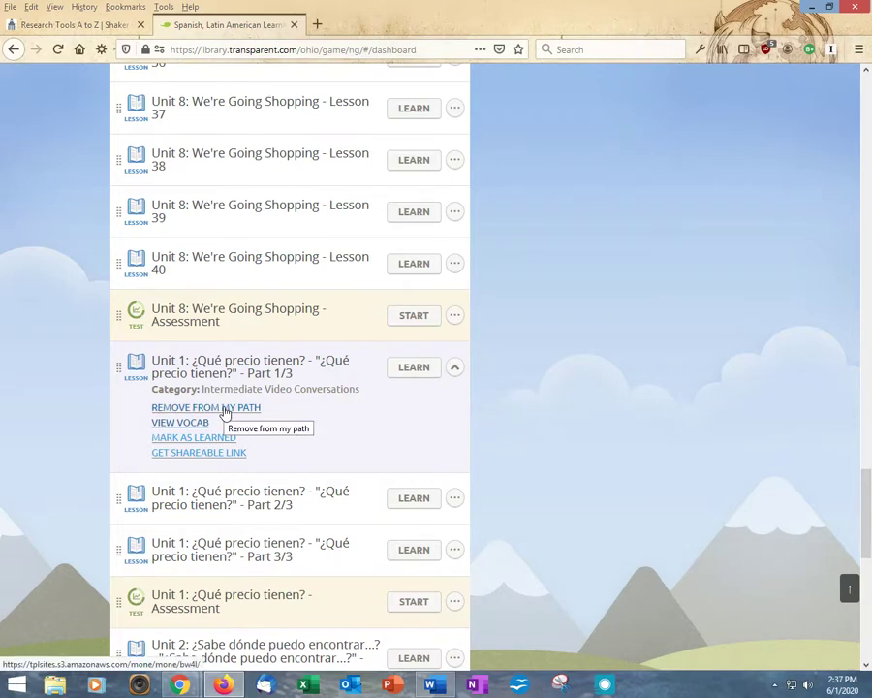
# Remove the ¿Qué precio tienen? Part 1/3 lesson from the learning path and dismiss the removal notice
pyautogui.click(225, 410)
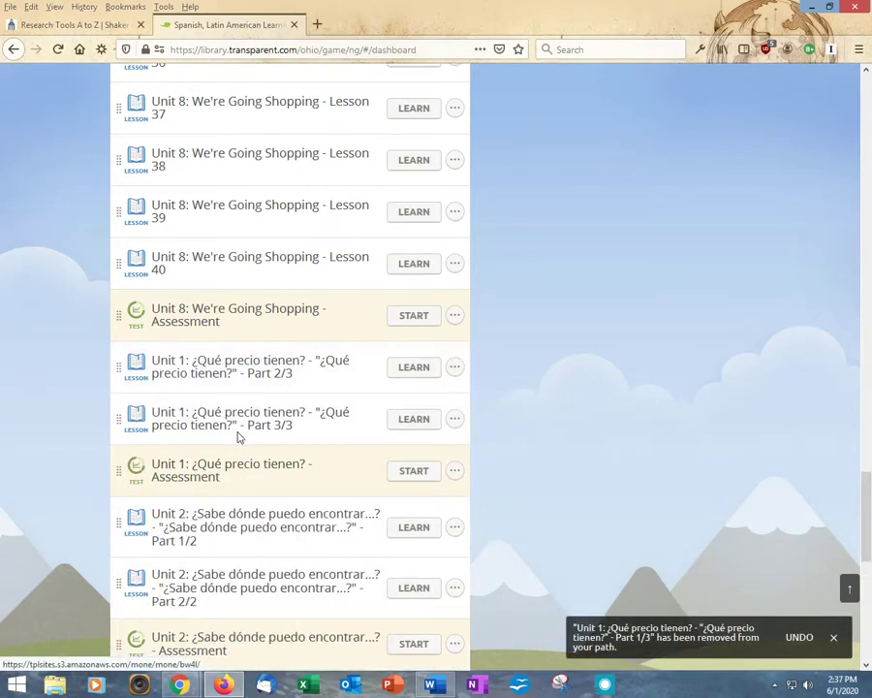
pyautogui.click(835, 640)
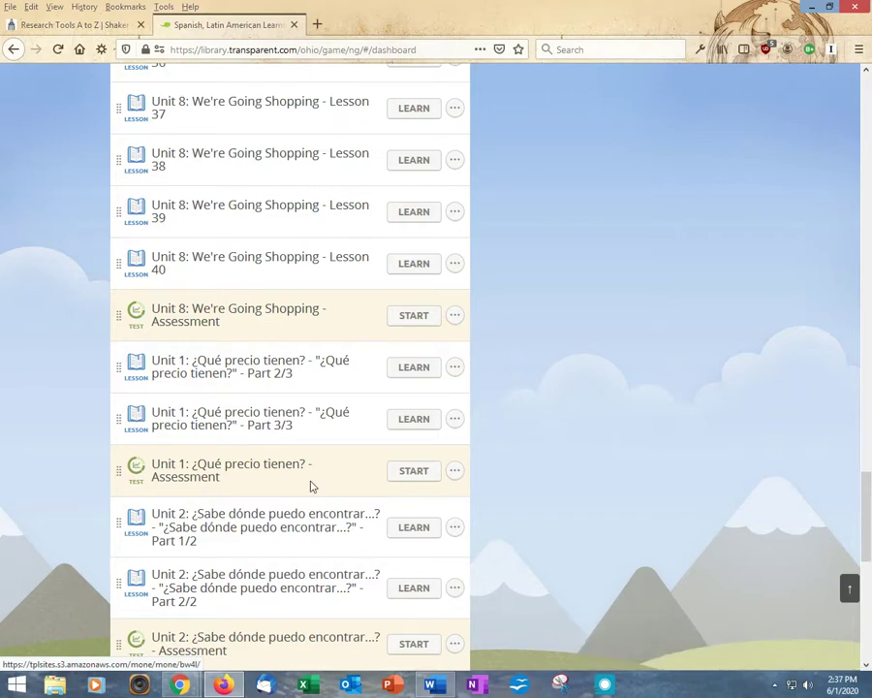
pyautogui.scroll(12, 266, 411)
pyautogui.scroll(17, 266, 414)
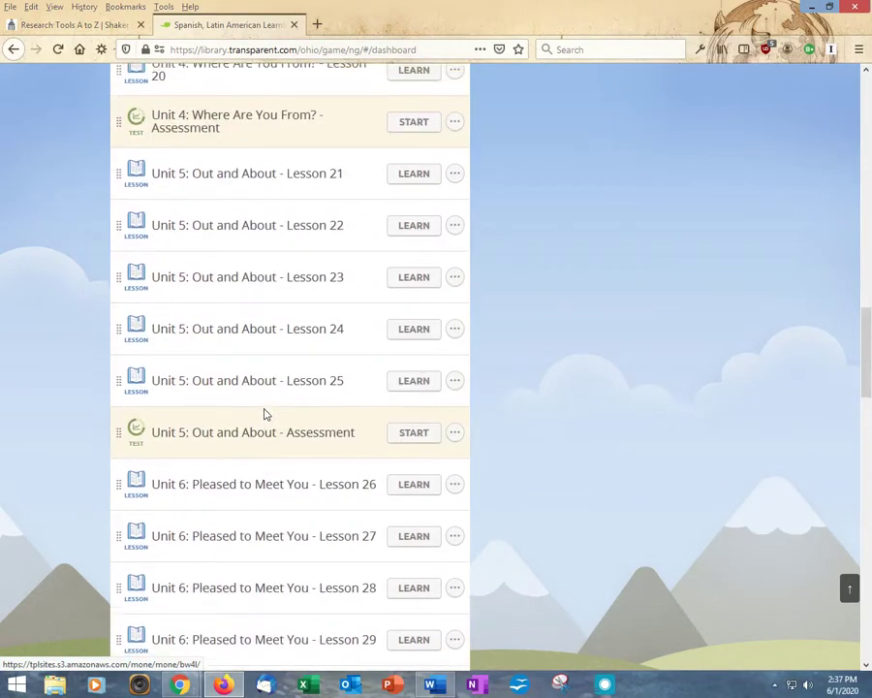
pyautogui.scroll(15, 266, 417)
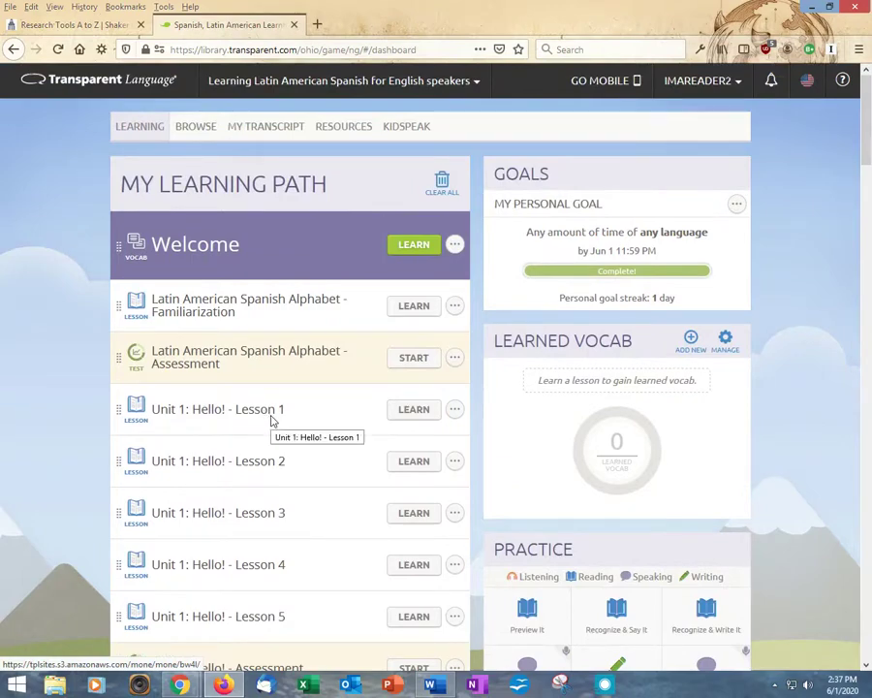
# Go to View profile, then User profile, and scroll down to the Notification settings table
pyautogui.click(707, 84)
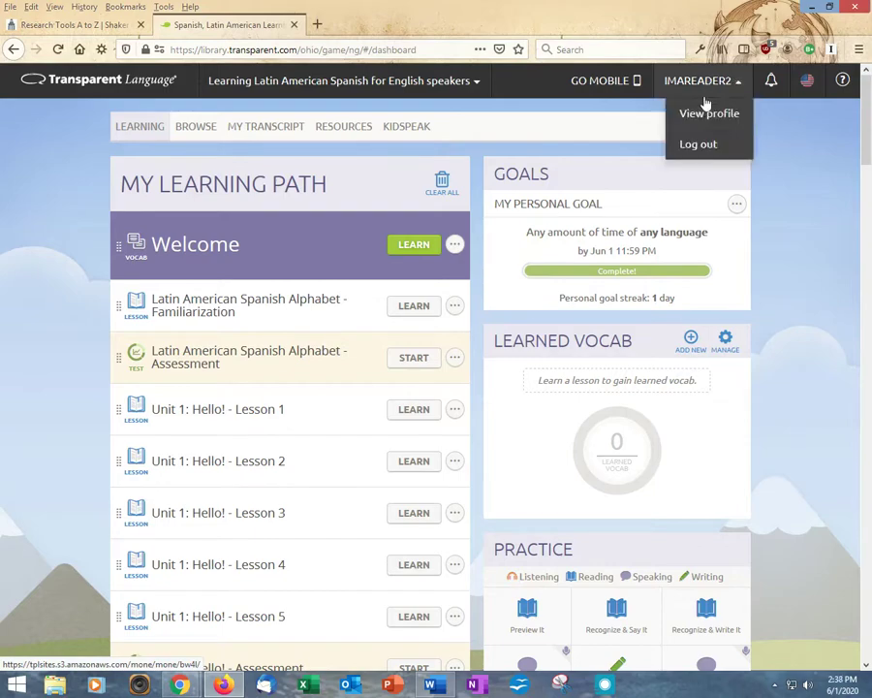
pyautogui.click(702, 116)
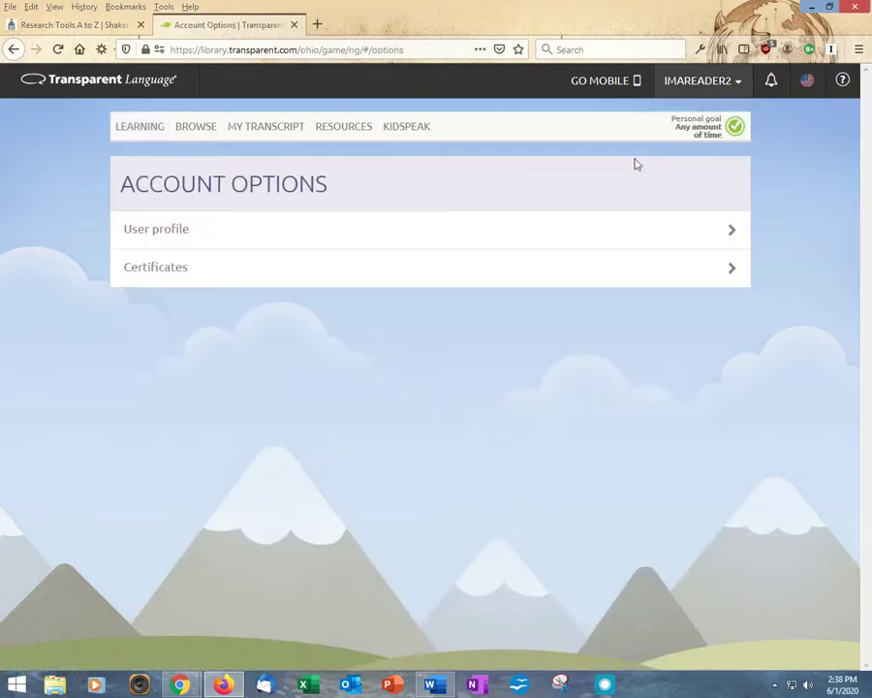
pyautogui.click(162, 232)
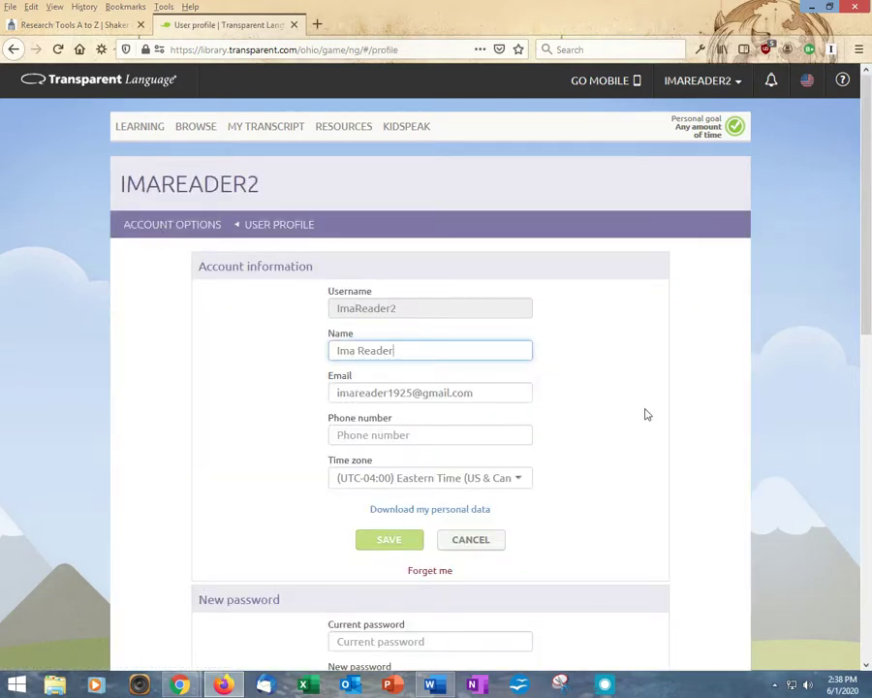
pyautogui.scroll(-3, 648, 415)
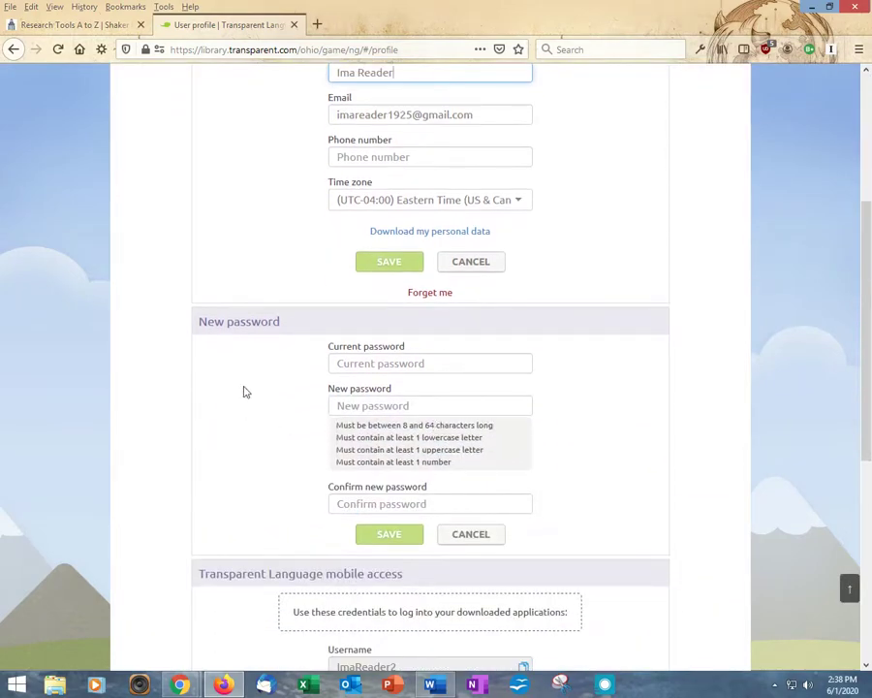
pyautogui.scroll(-6, 268, 471)
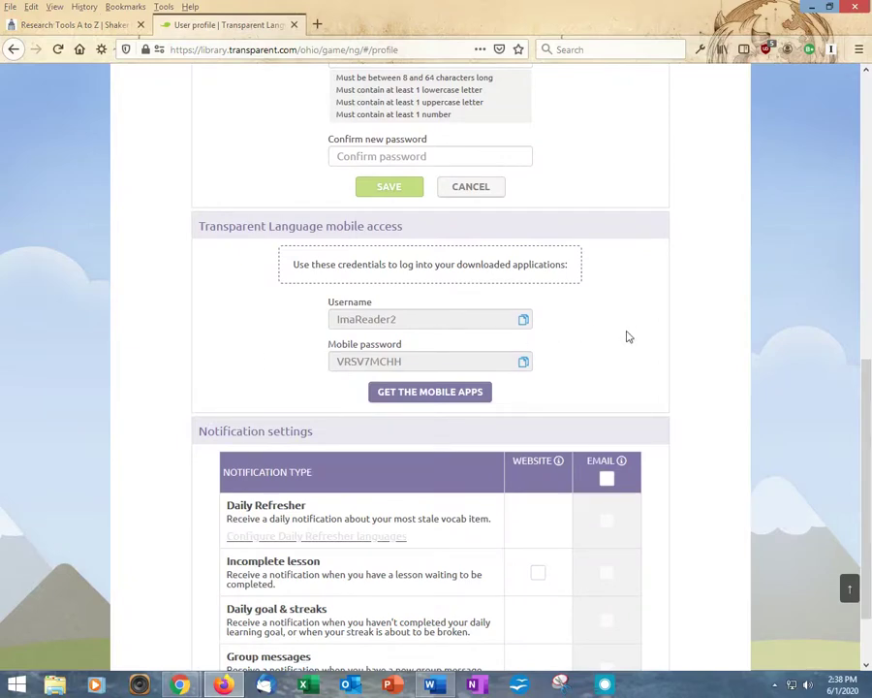
pyautogui.scroll(-2, 634, 344)
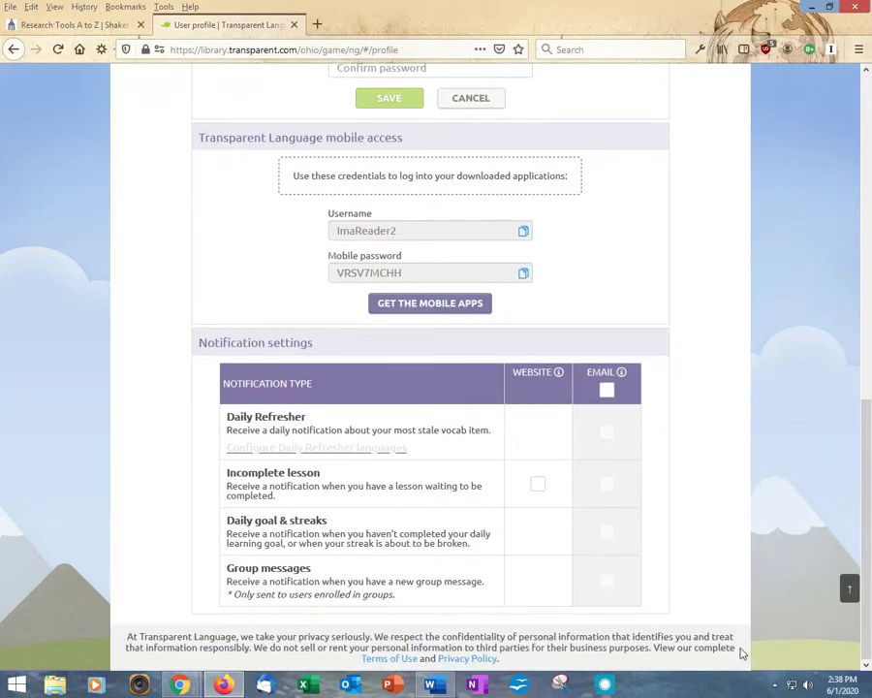
# Enable all email notifications, then switch off Daily Refresher, Incomplete lesson and Group messages emails
pyautogui.click(607, 391)
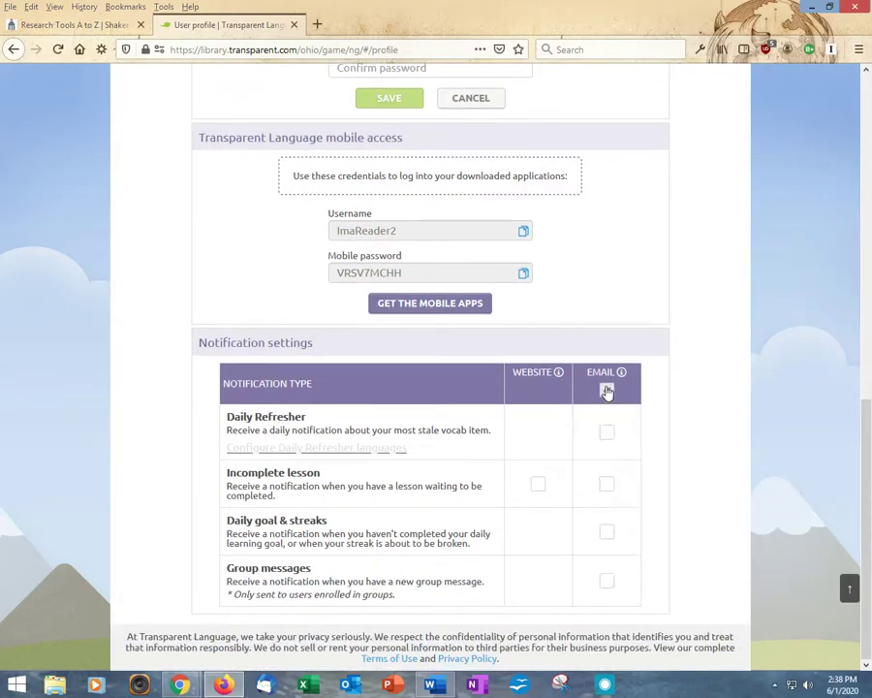
pyautogui.click(607, 433)
pyautogui.click(607, 484)
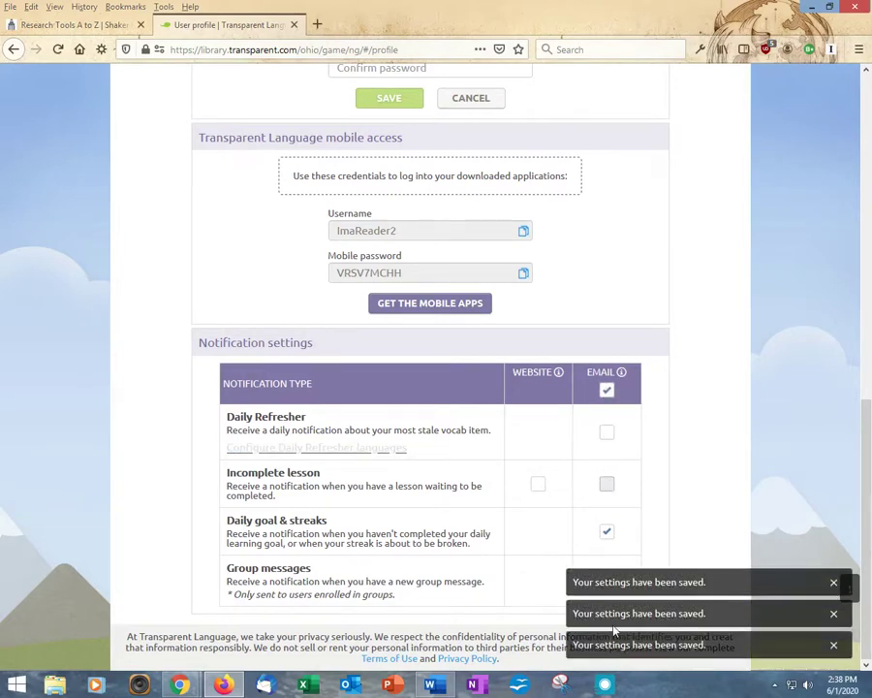
pyautogui.click(834, 582)
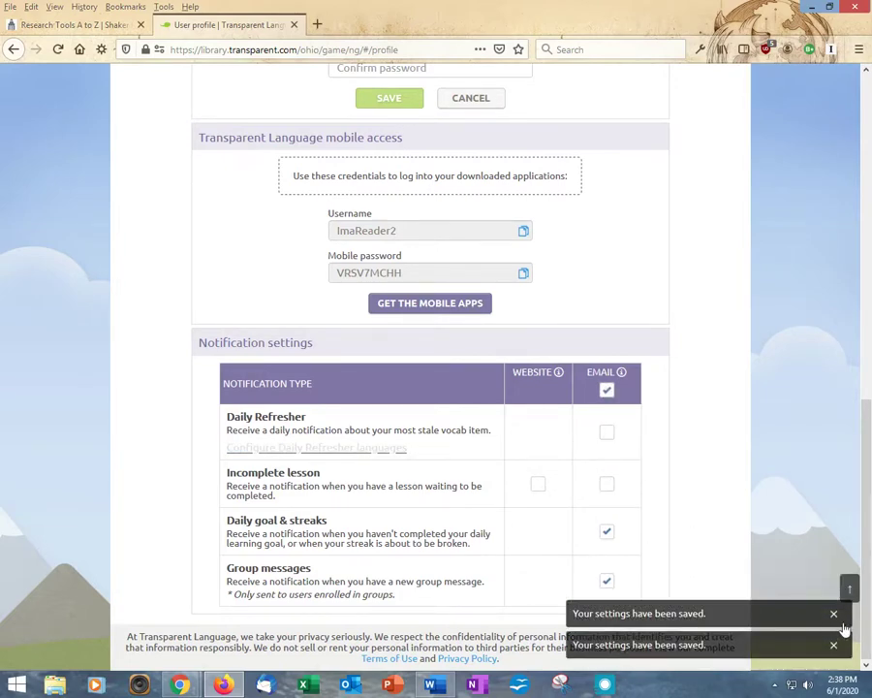
pyautogui.click(833, 613)
pyautogui.click(834, 646)
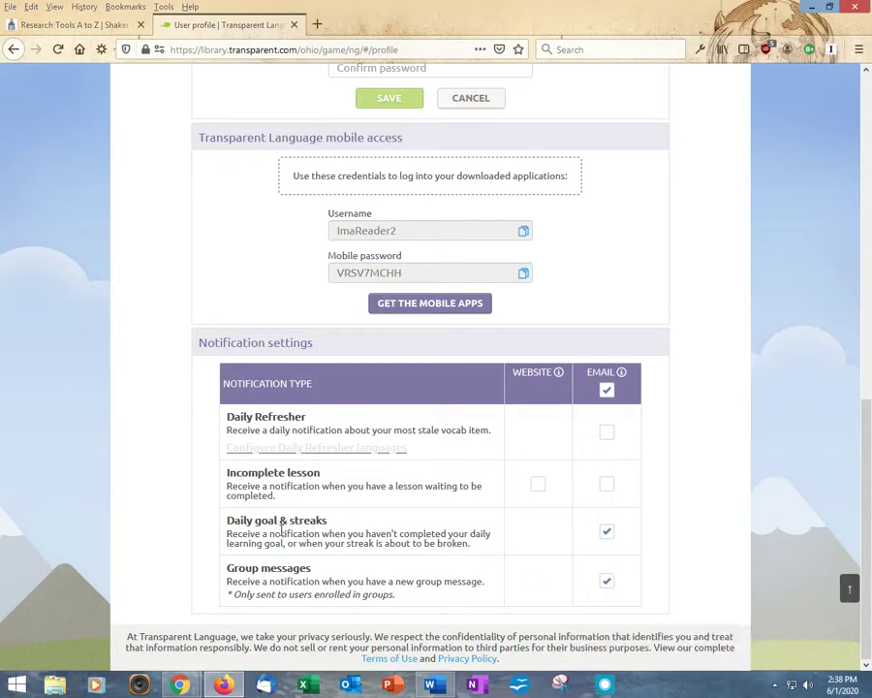
pyautogui.click(607, 580)
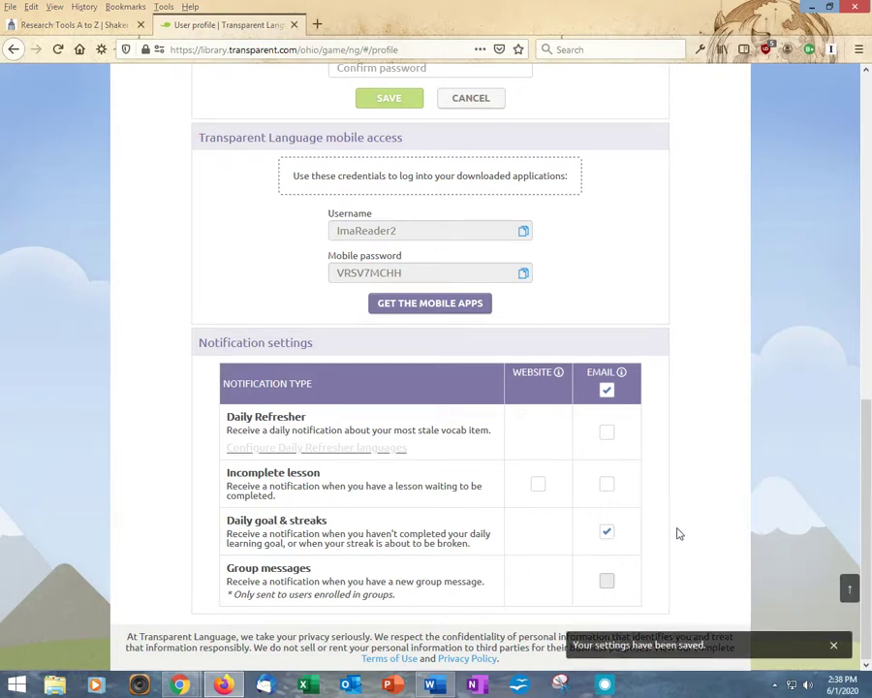
pyautogui.scroll(5, 676, 531)
pyautogui.scroll(5, 678, 529)
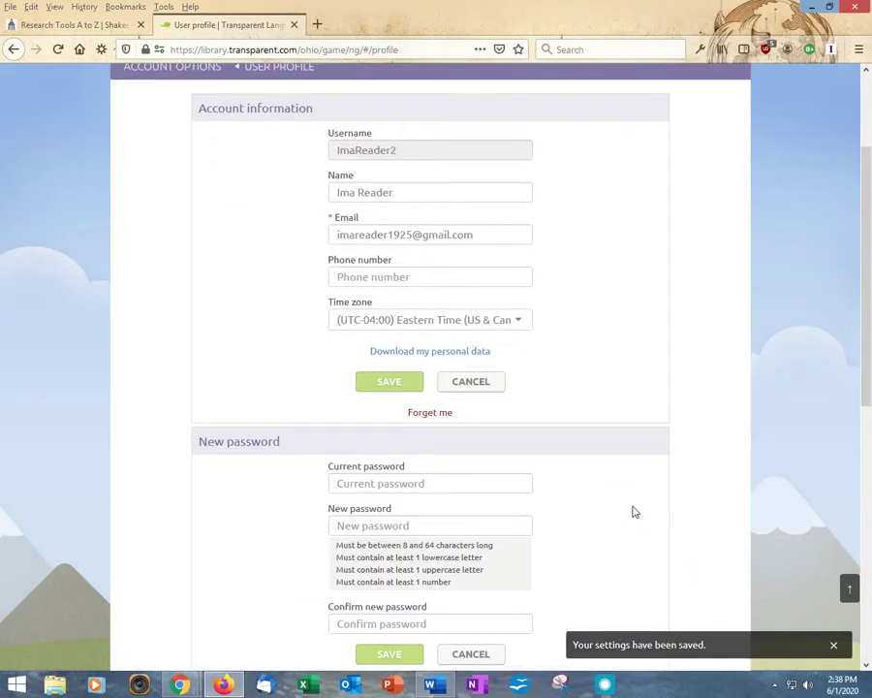
pyautogui.click(429, 413)
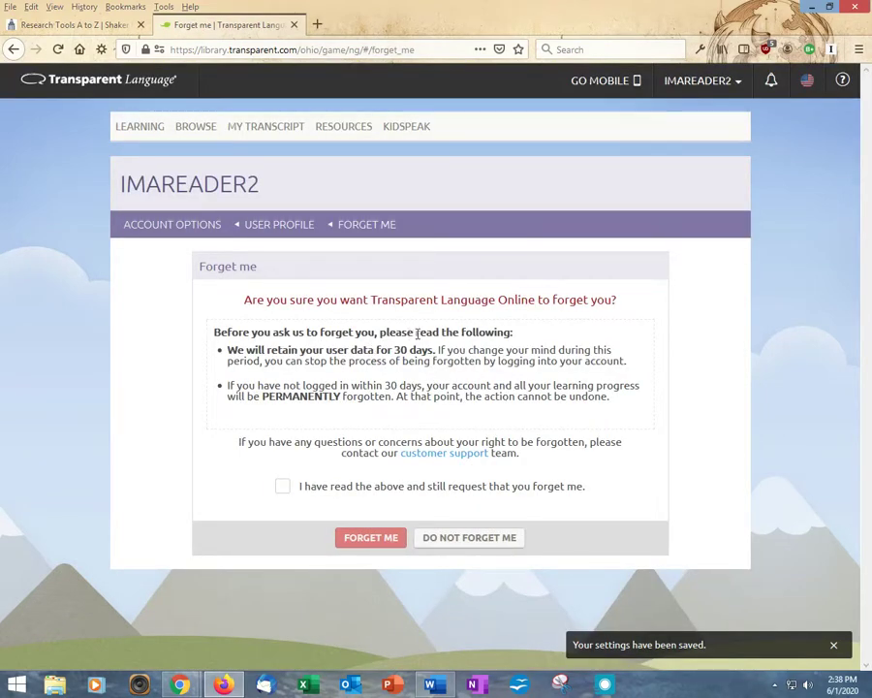
pyautogui.click(446, 541)
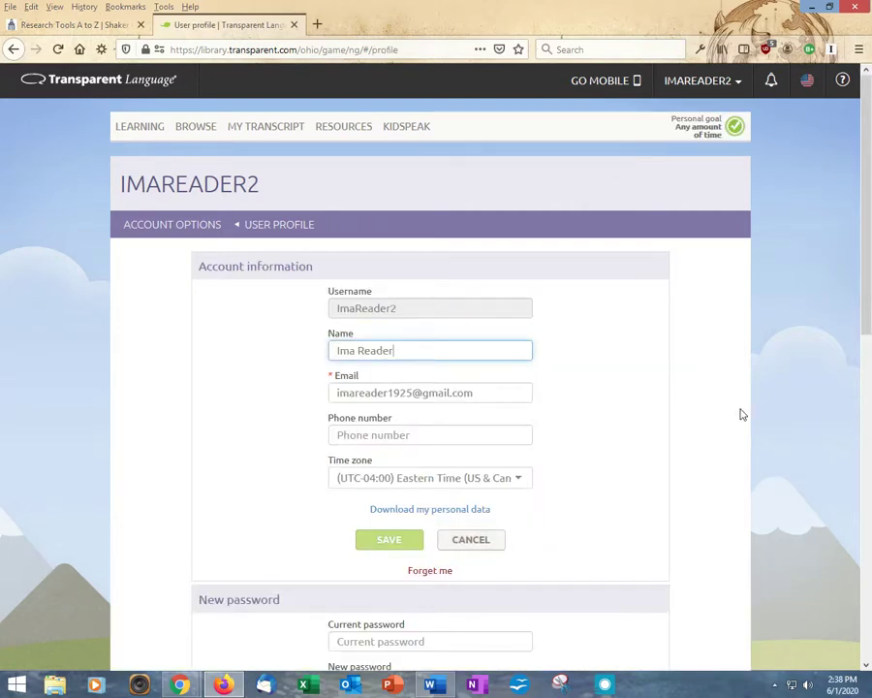
# From the LEARNING dashboard, edit the personal goal to a custom 20 minutes per day
pyautogui.click(136, 127)
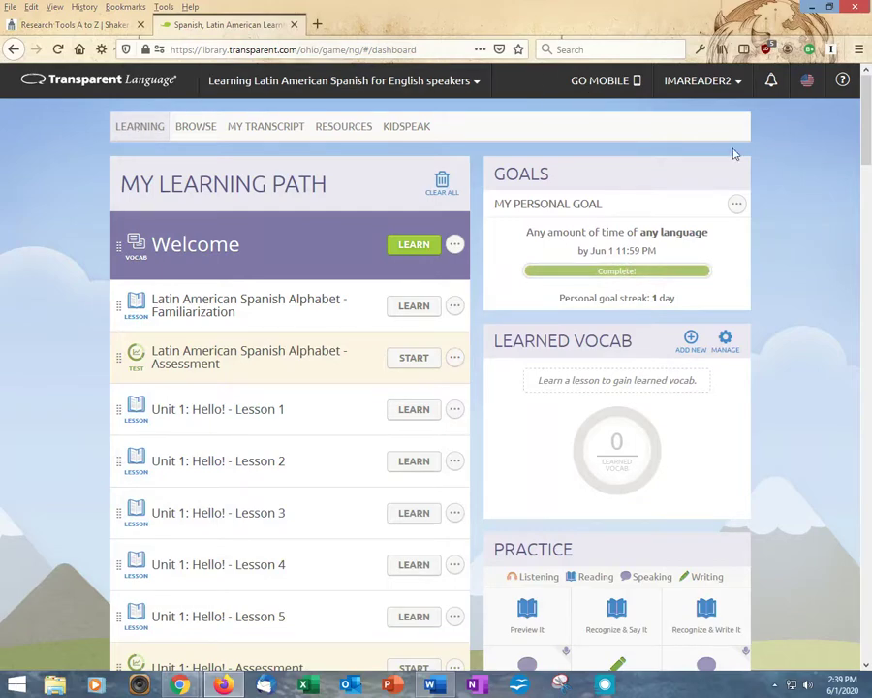
pyautogui.click(737, 206)
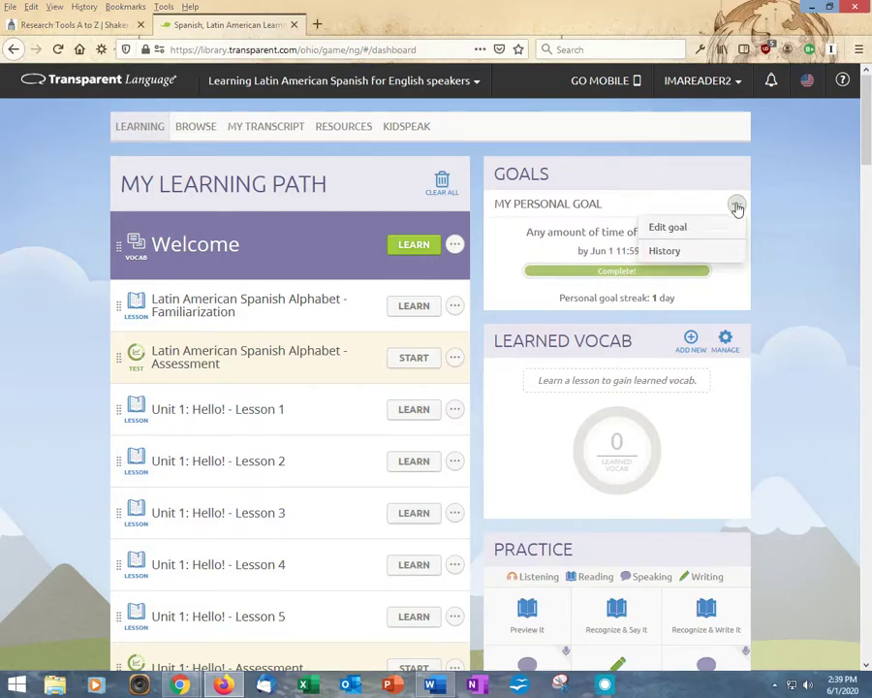
pyautogui.click(665, 227)
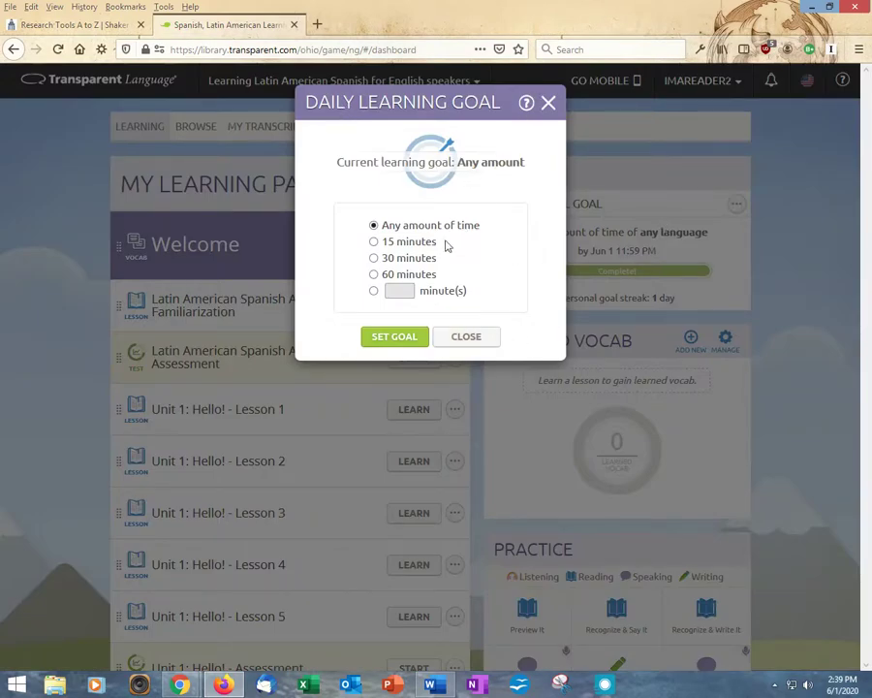
pyautogui.click(374, 242)
pyautogui.click(397, 293)
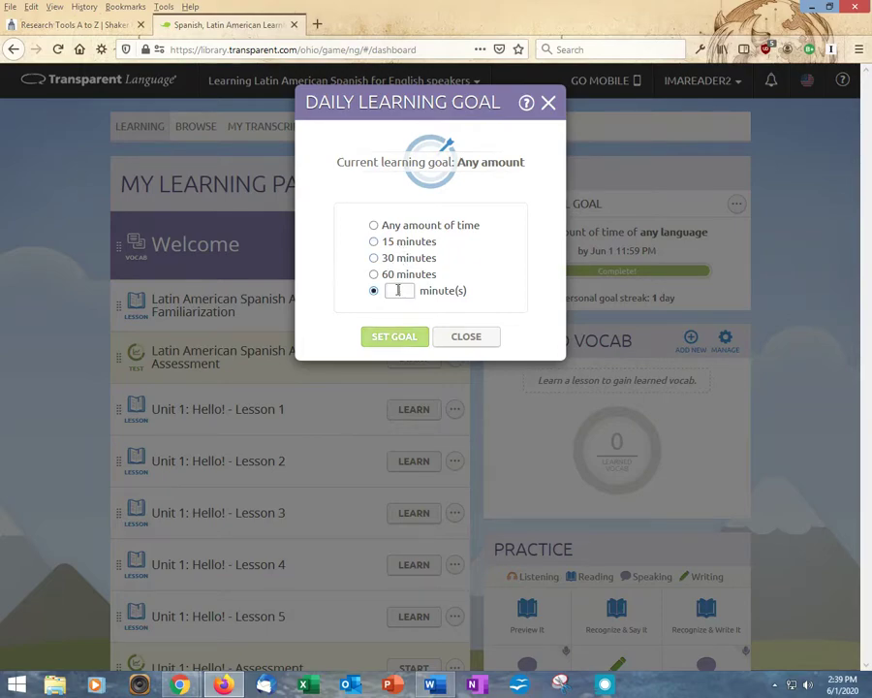
pyautogui.write('20')
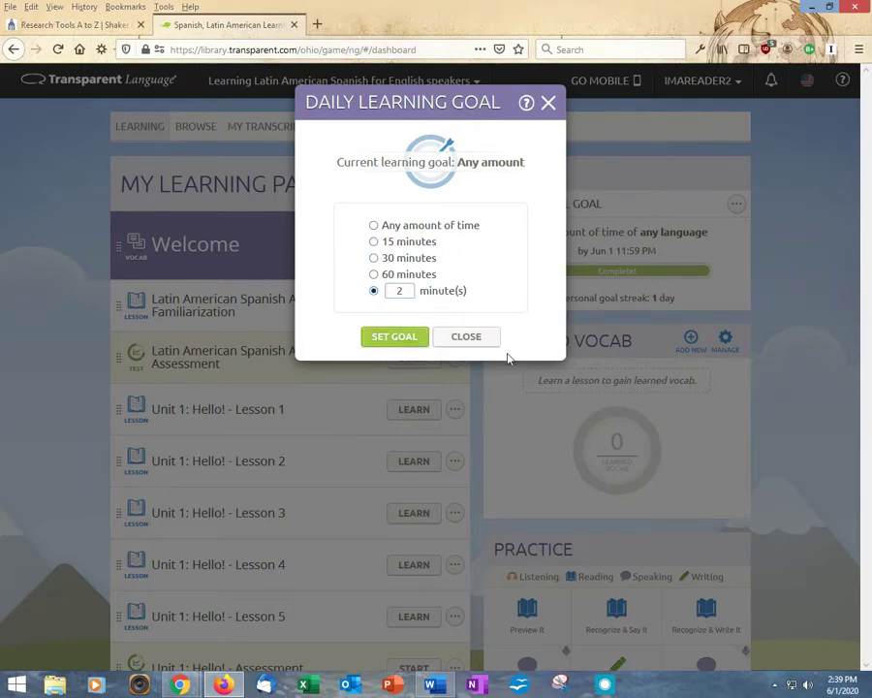
pyautogui.click(396, 341)
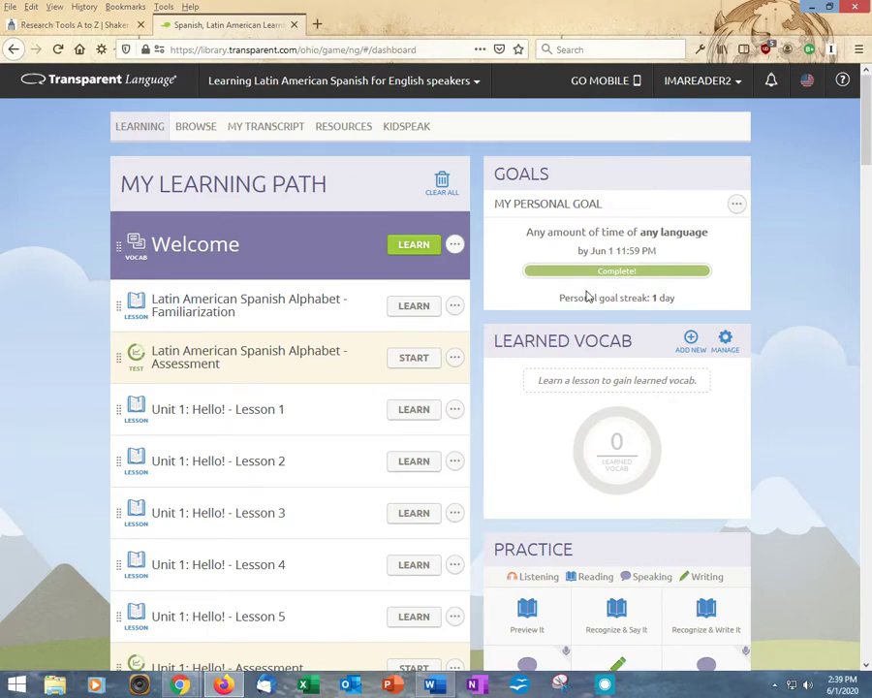
pyautogui.click(603, 82)
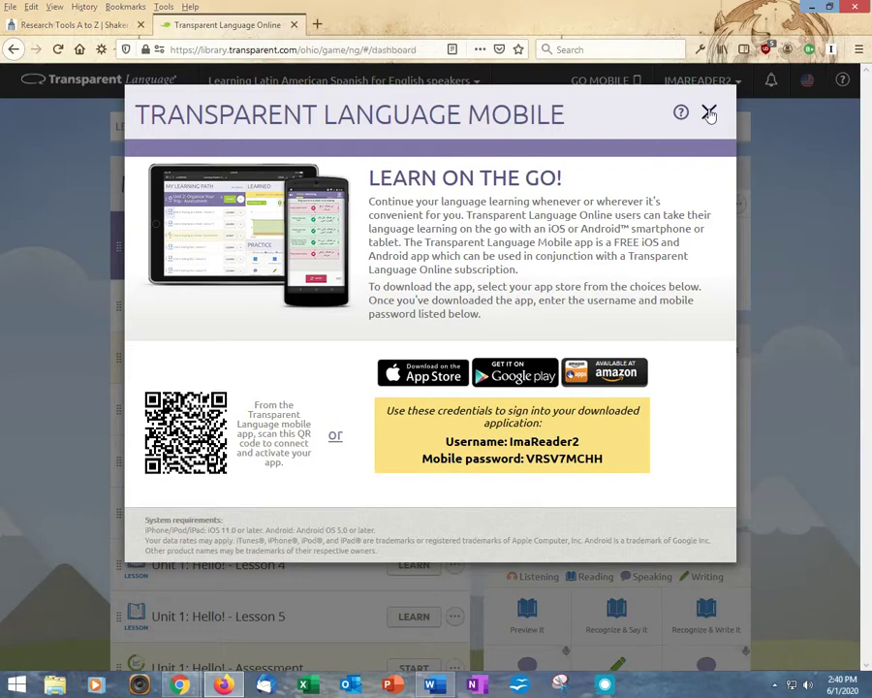
pyautogui.click(709, 114)
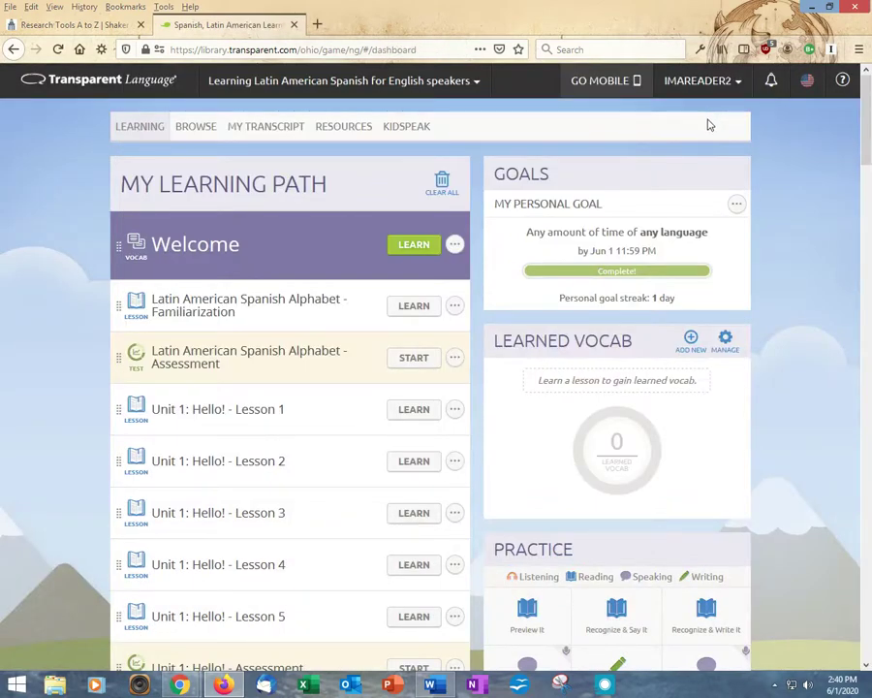